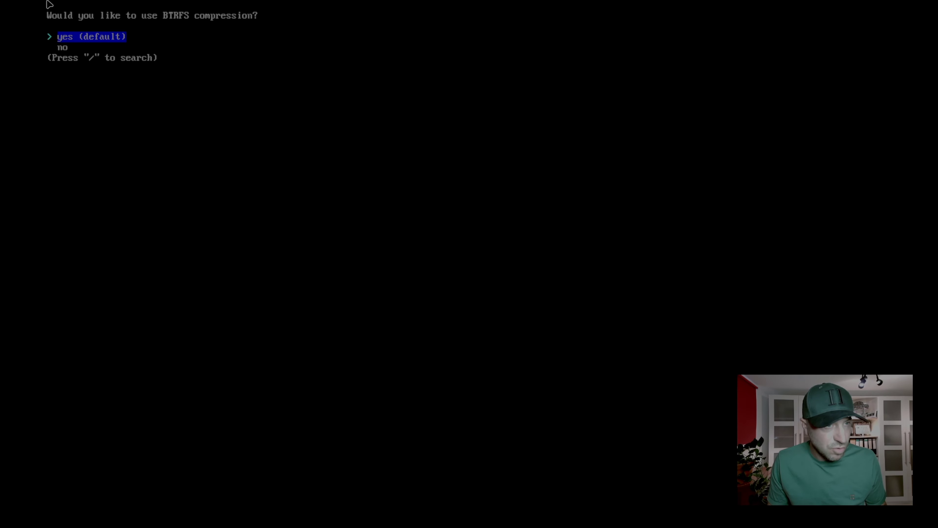
Accept the default 'yes' for BTRFS compression to complete the archinstall setup.
{"action": "key", "text": "Return"}
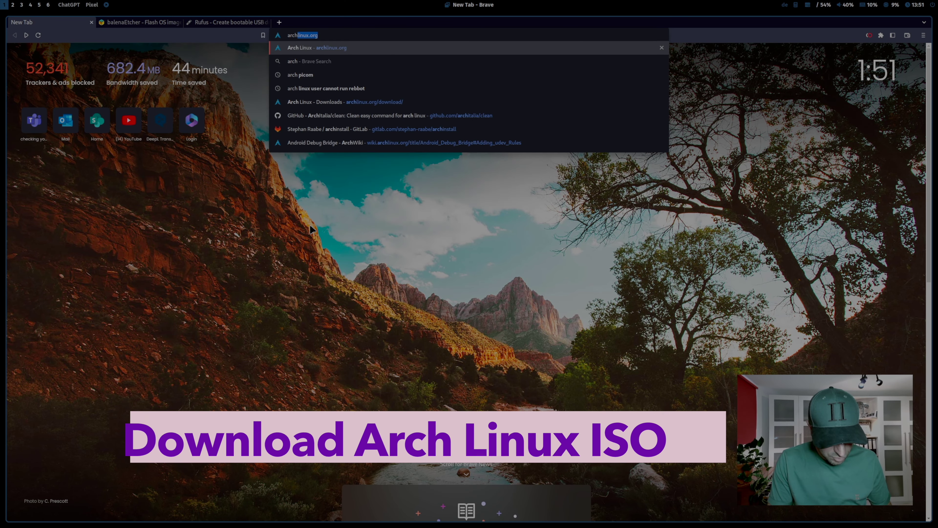
Search 'arch linux', go to the downloads page and open the fau.de mirror's 2023.07.01 ISO index.
{"action": "type", "text": " linux"}
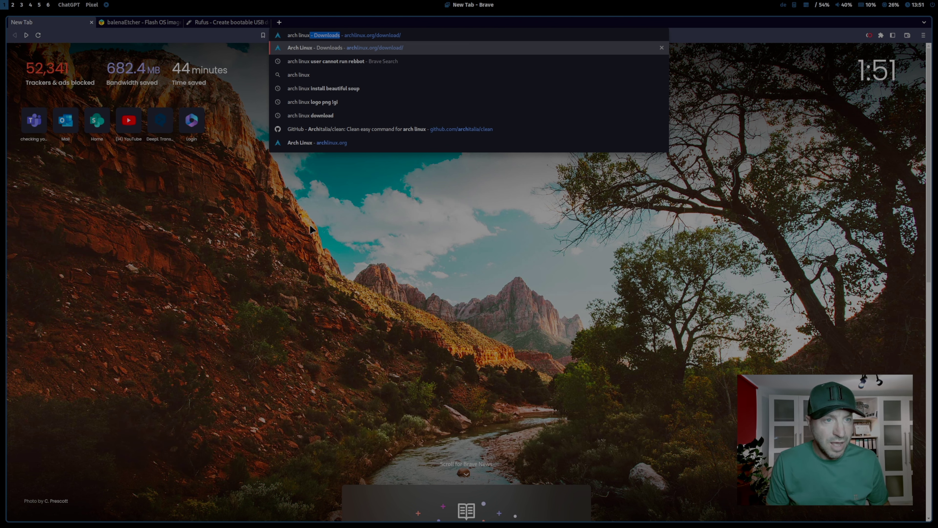
{"action": "key", "text": "Return"}
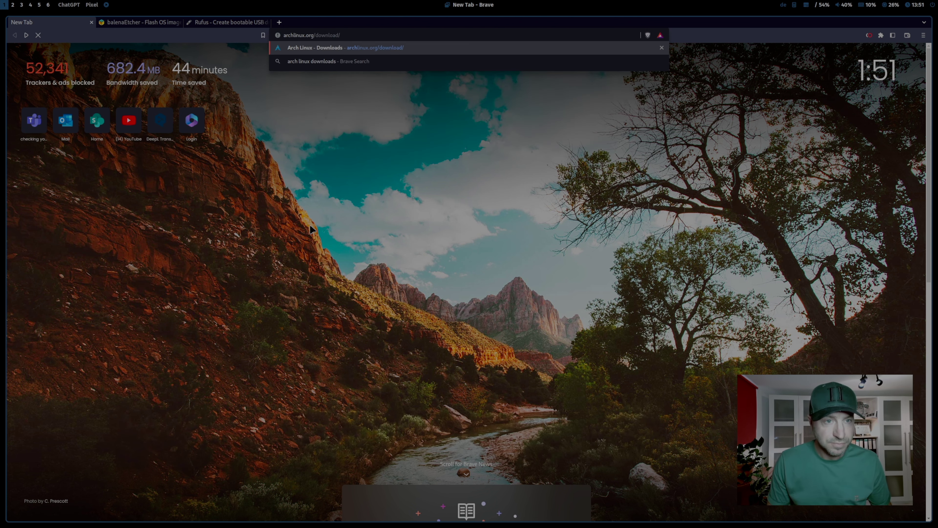
{"action": "scroll", "coordinate": [231, 163], "scroll_direction": "down", "scroll_amount": 4}
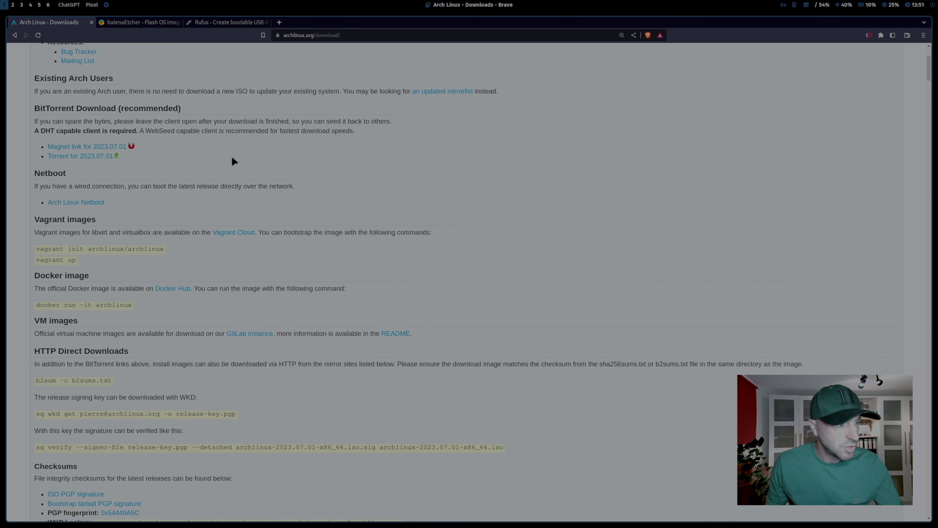
{"action": "scroll", "coordinate": [232, 157], "scroll_direction": "down", "scroll_amount": 20}
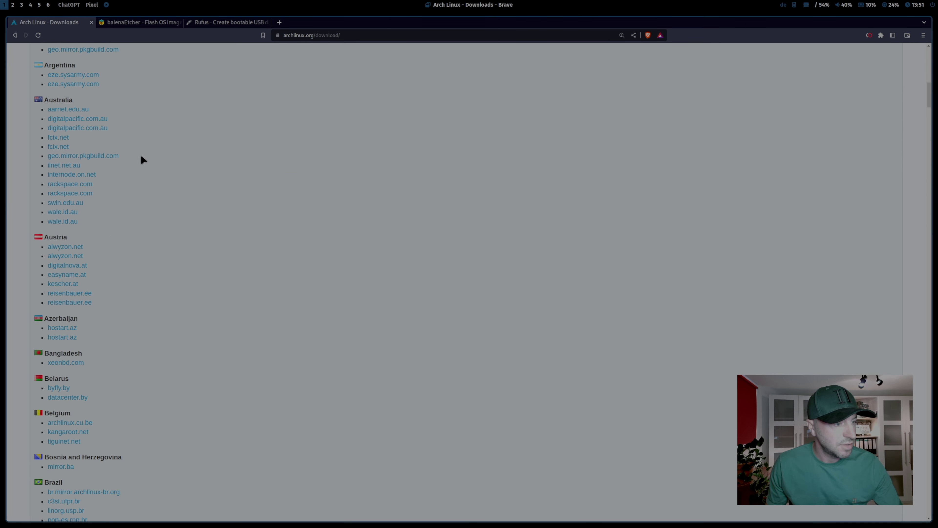
{"action": "scroll", "coordinate": [142, 158], "scroll_direction": "down", "scroll_amount": 8}
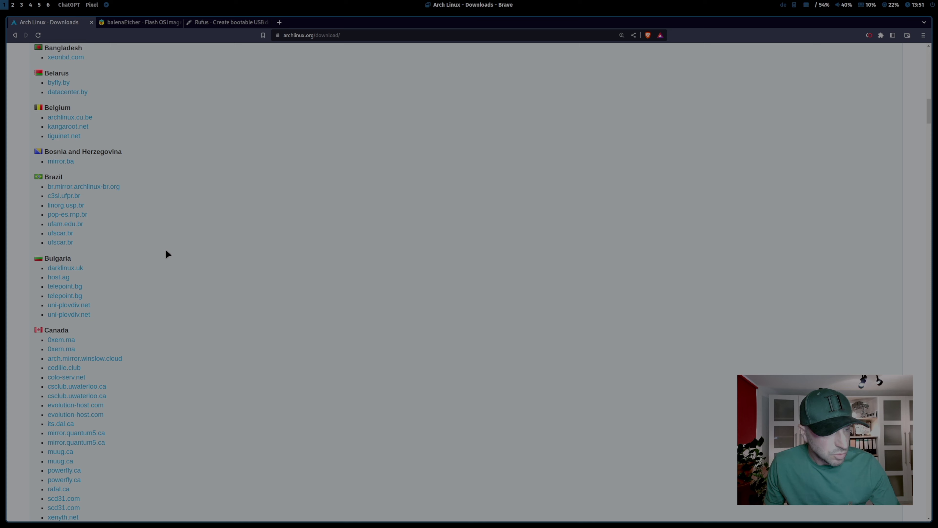
{"action": "scroll", "coordinate": [165, 251], "scroll_direction": "down", "scroll_amount": 20}
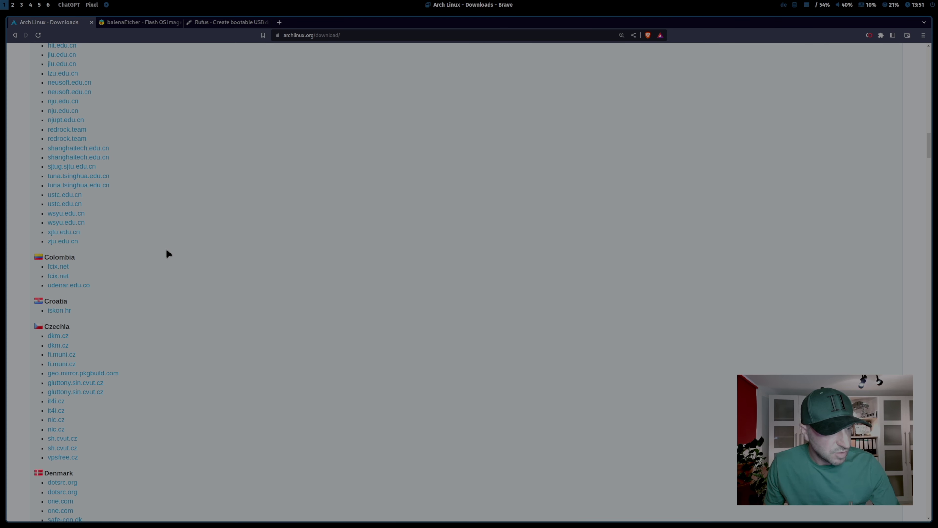
{"action": "scroll", "coordinate": [166, 252], "scroll_direction": "down", "scroll_amount": 20}
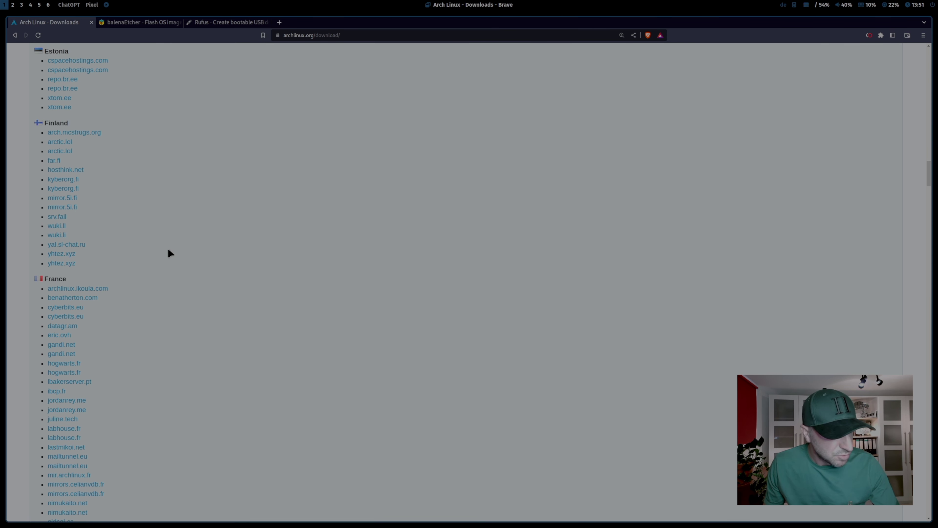
{"action": "scroll", "coordinate": [167, 253], "scroll_direction": "down", "scroll_amount": 8}
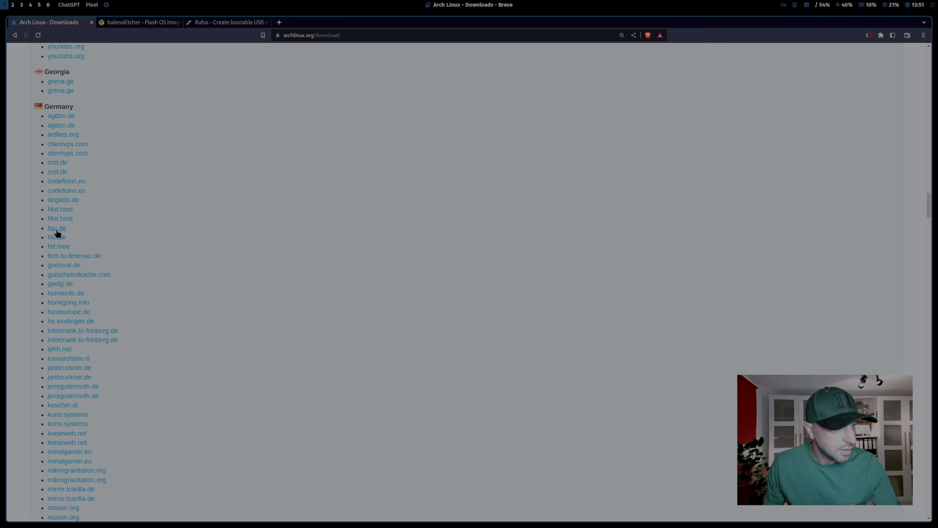
{"action": "left_click", "coordinate": [58, 235]}
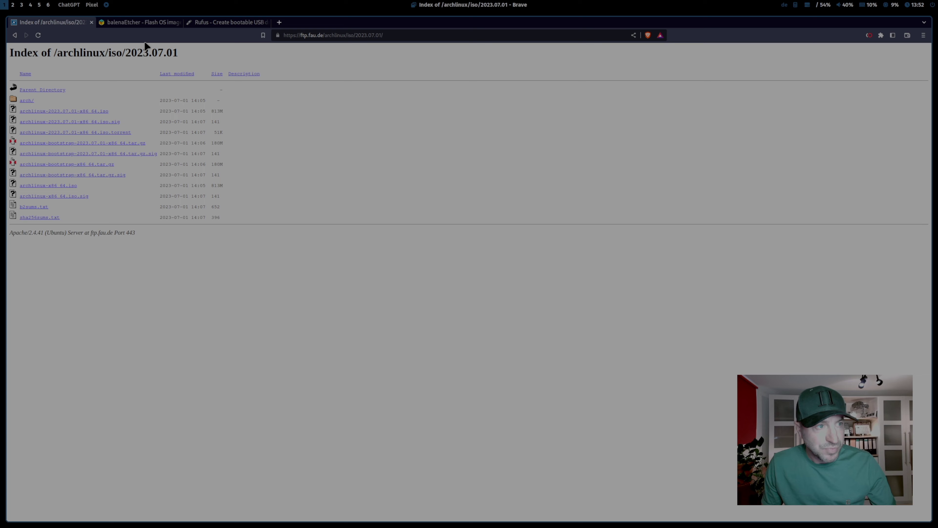
Look over the balenaEtcher page and then the Rufus page in Brave.
{"action": "left_click", "coordinate": [144, 22]}
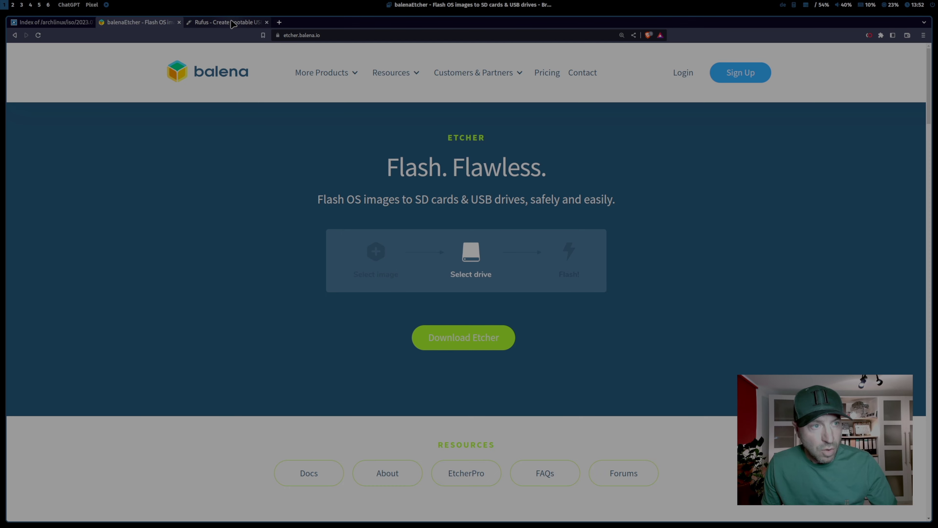
{"action": "left_click", "coordinate": [231, 21]}
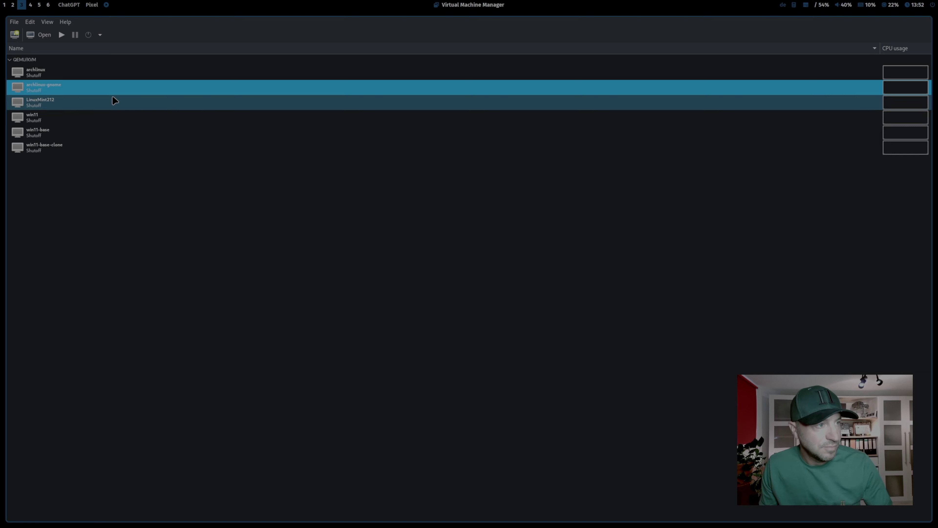
Start a new VM from local install media using the archlinux 2023.07.01 ISO.
{"action": "left_click", "coordinate": [15, 34]}
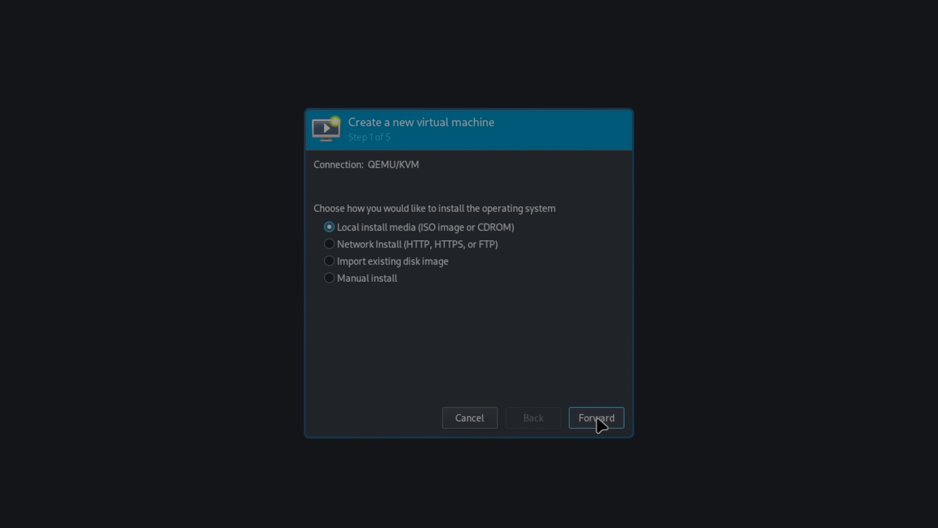
{"action": "left_click", "coordinate": [597, 418]}
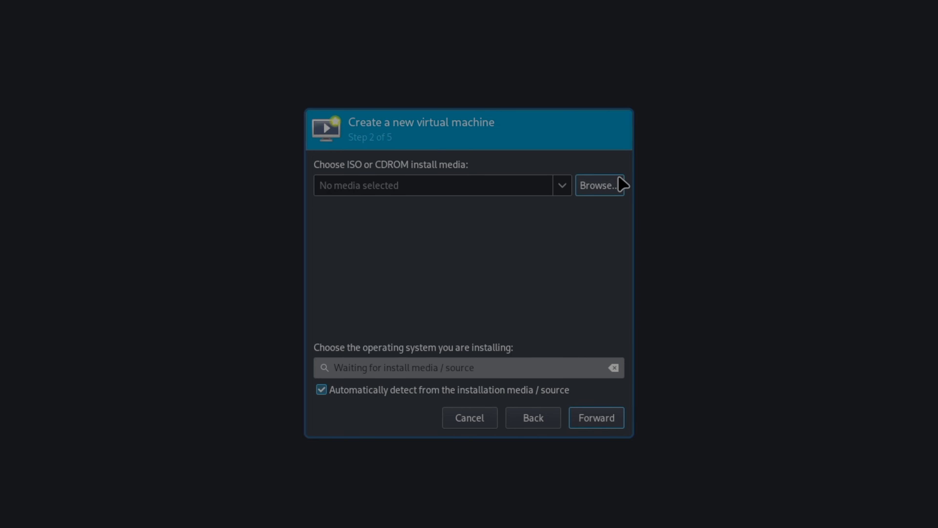
{"action": "left_click", "coordinate": [610, 183]}
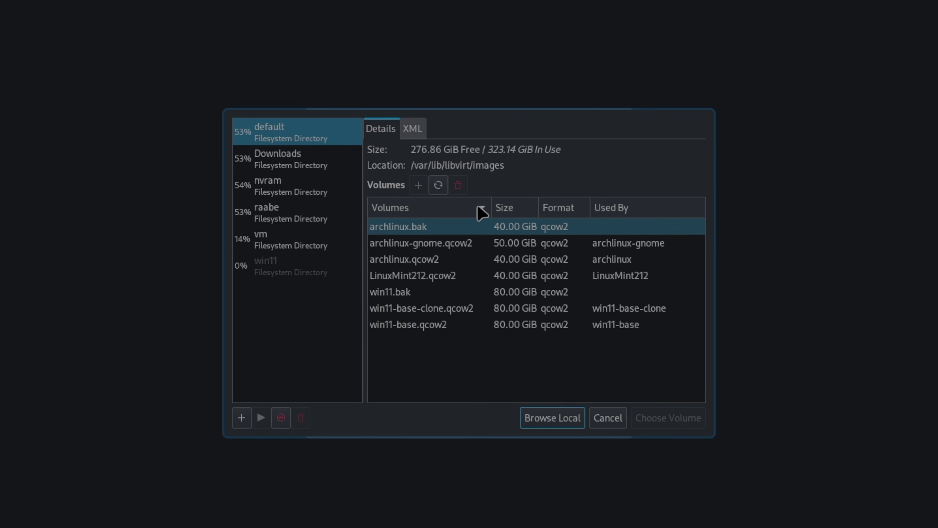
{"action": "left_click", "coordinate": [541, 418]}
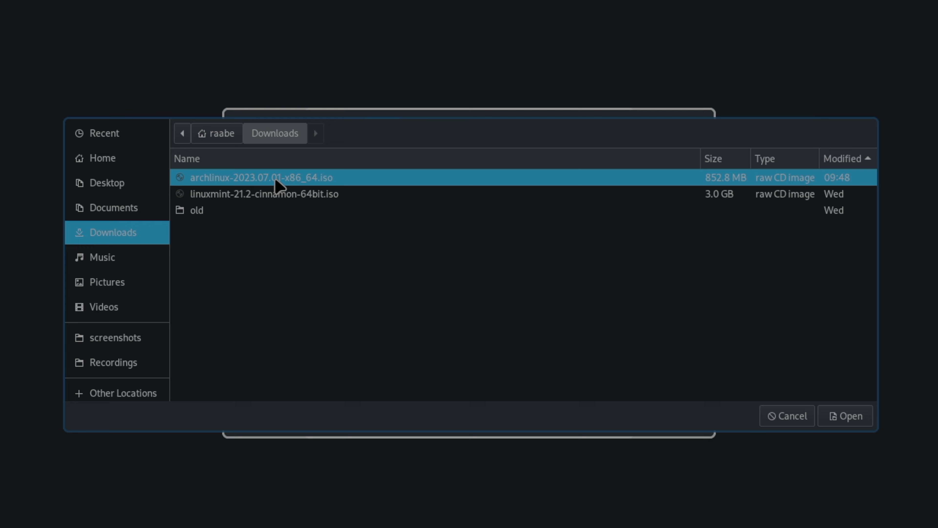
{"action": "left_click", "coordinate": [839, 416]}
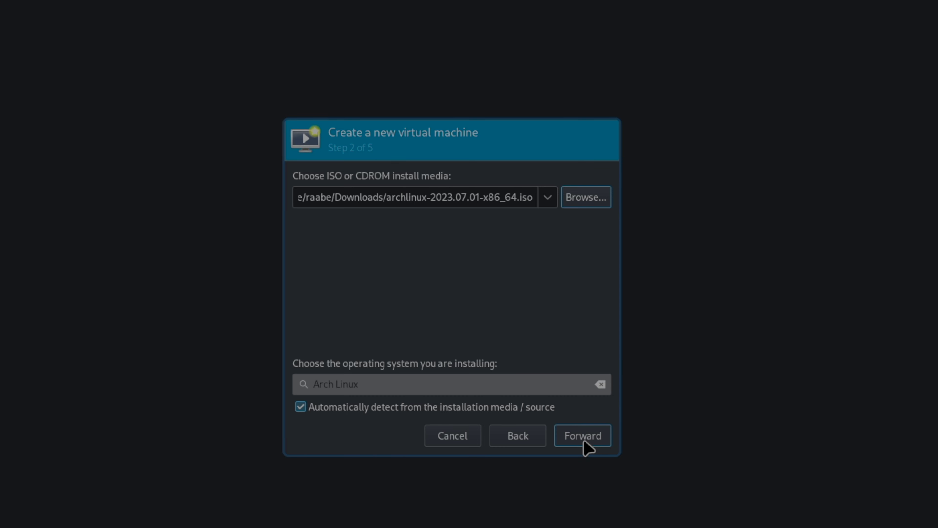
Give the VM 8192 MiB of memory and 12 CPUs.
{"action": "left_click", "coordinate": [587, 446]}
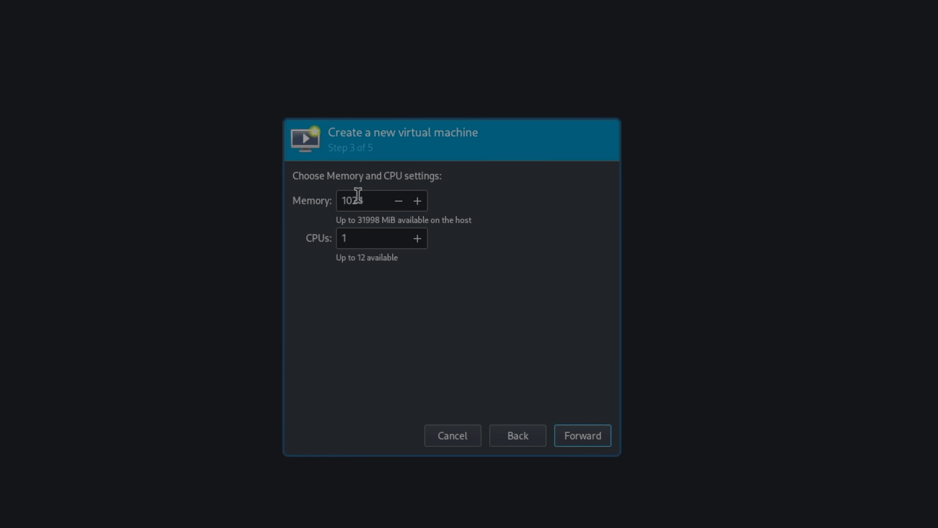
{"action": "left_click_drag", "start_coordinate": [364, 200], "coordinate": [320, 203]}
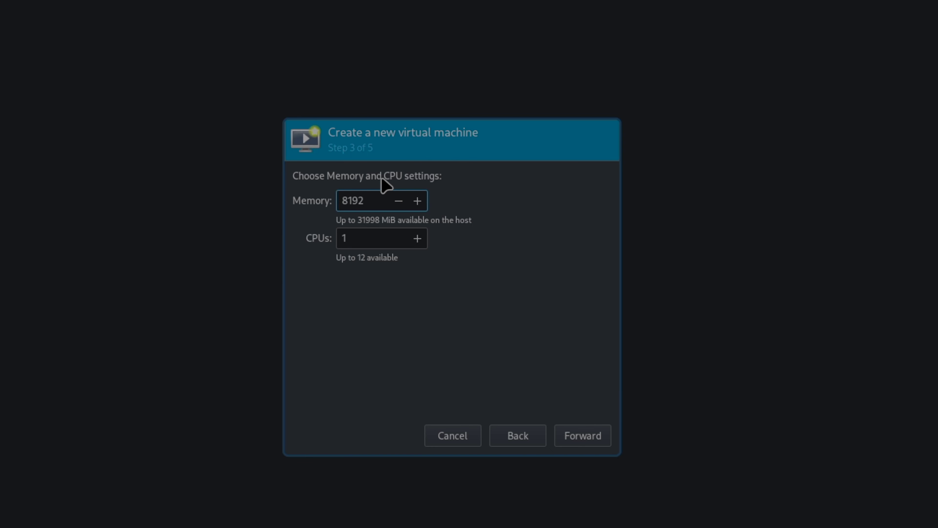
{"action": "left_click", "coordinate": [369, 238]}
{"action": "type", "text": "2"}
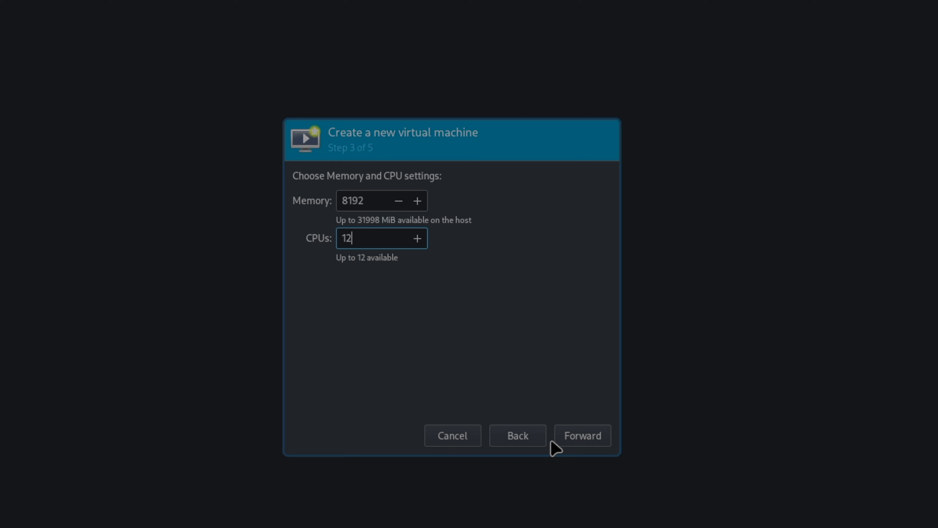
{"action": "left_click", "coordinate": [583, 439]}
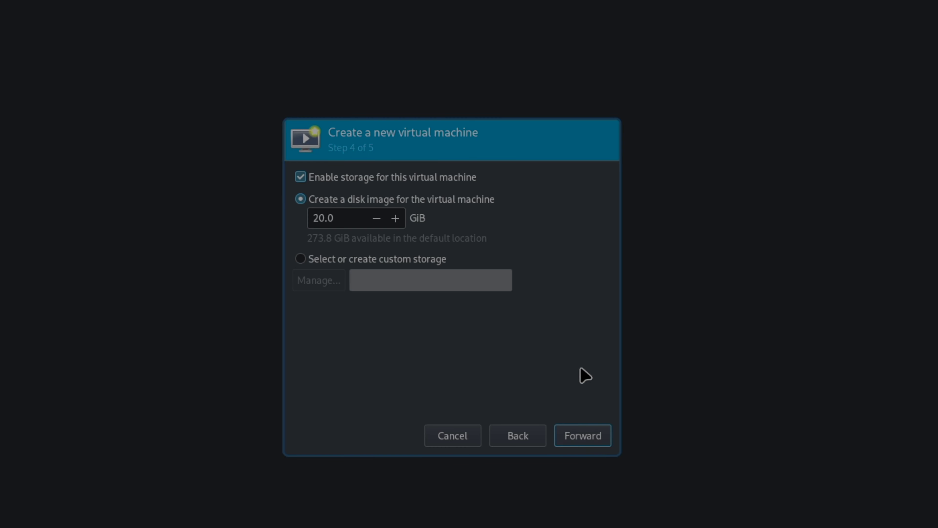
Set a 50 GiB disk, name it archlinux-base, and finish with customisation enabled.
{"action": "left_click", "coordinate": [318, 218]}
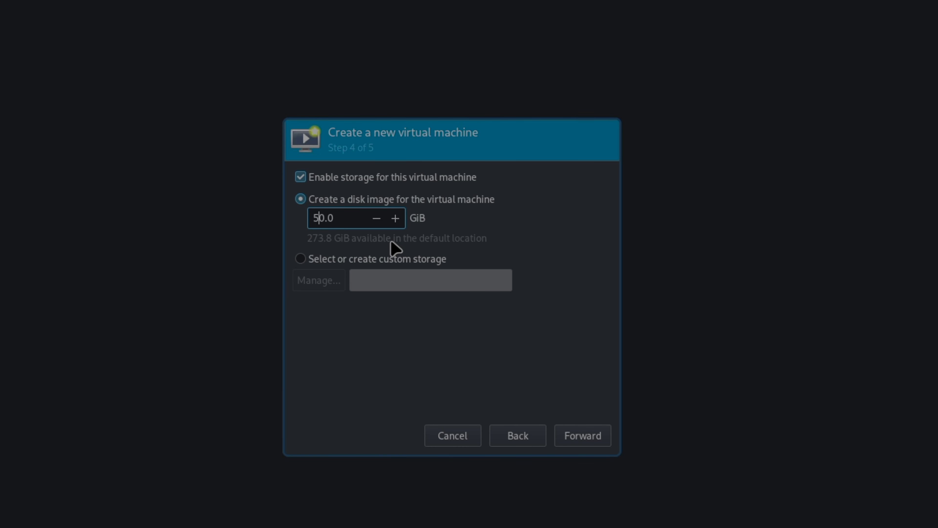
{"action": "left_click", "coordinate": [588, 443]}
{"action": "left_click", "coordinate": [418, 203]}
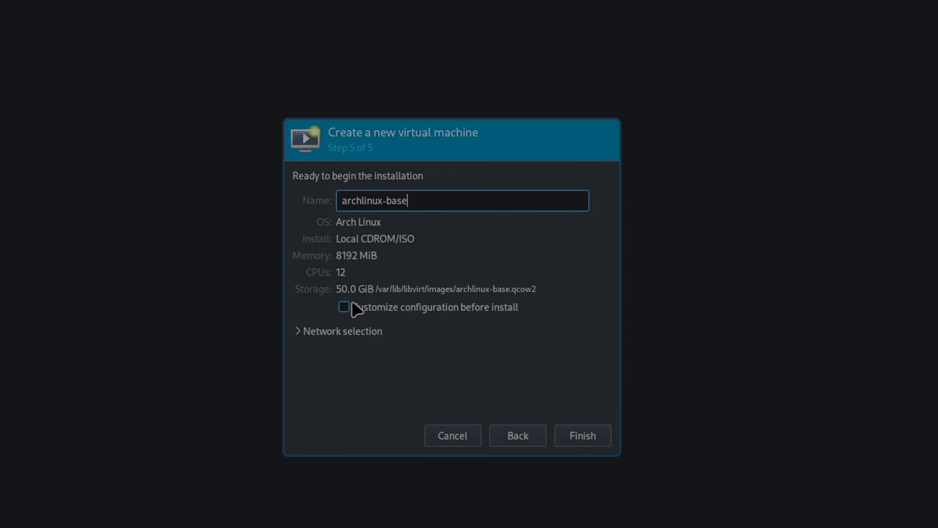
{"action": "left_click", "coordinate": [344, 308]}
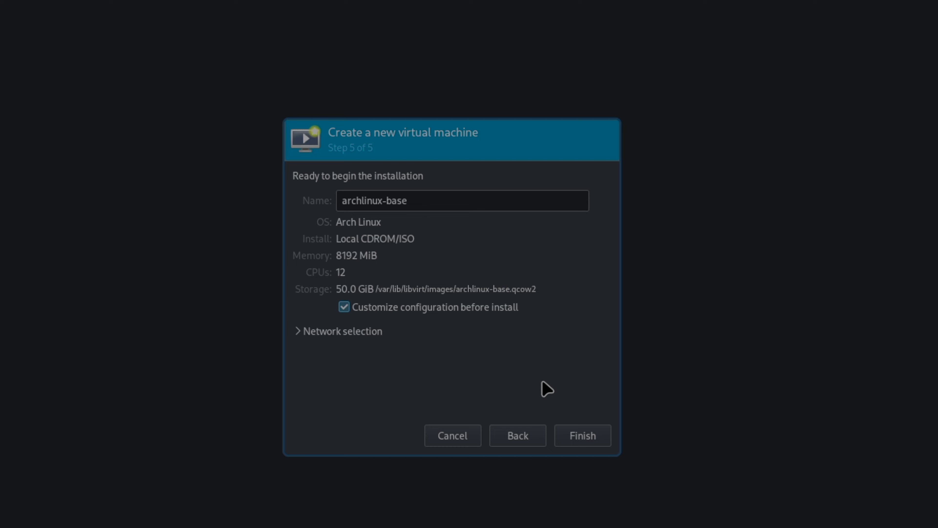
{"action": "left_click", "coordinate": [591, 436]}
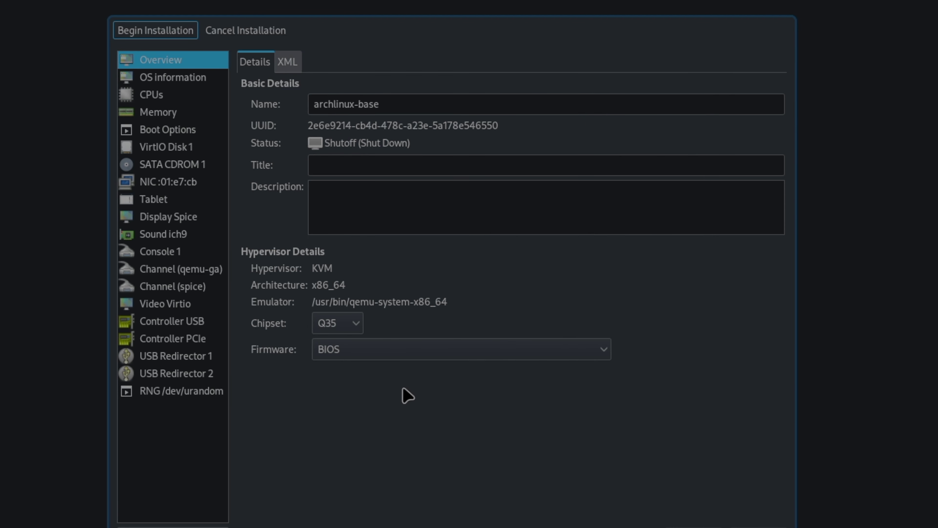
Switch the VM firmware to UEFI.
{"action": "left_click", "coordinate": [426, 353]}
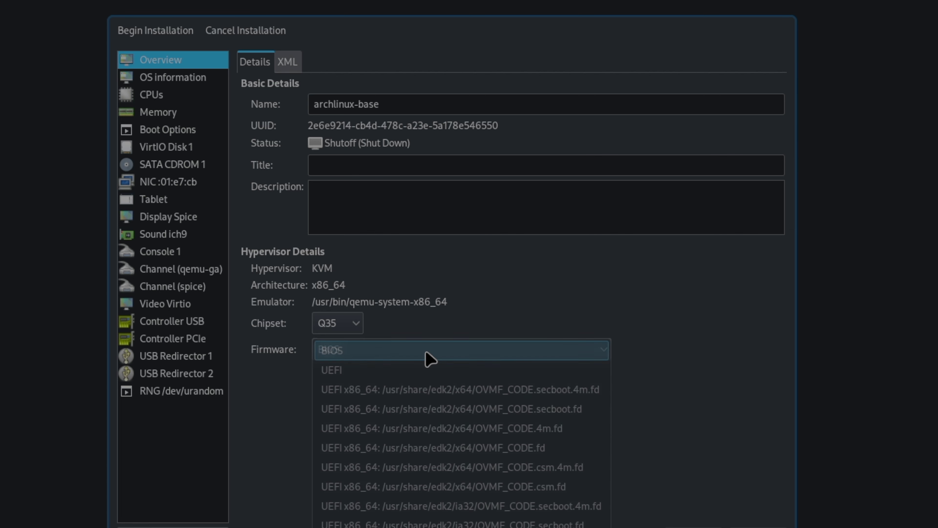
{"action": "left_click", "coordinate": [424, 372]}
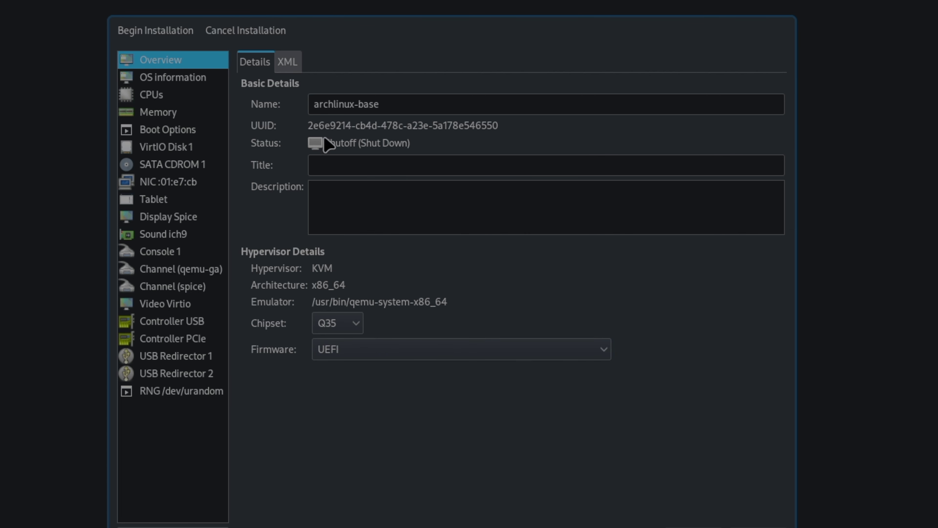
{"action": "left_click", "coordinate": [186, 83]}
Set a manual CPU topology of 1 socket, 6 cores, 2 threads and apply it.
{"action": "left_click", "coordinate": [182, 97]}
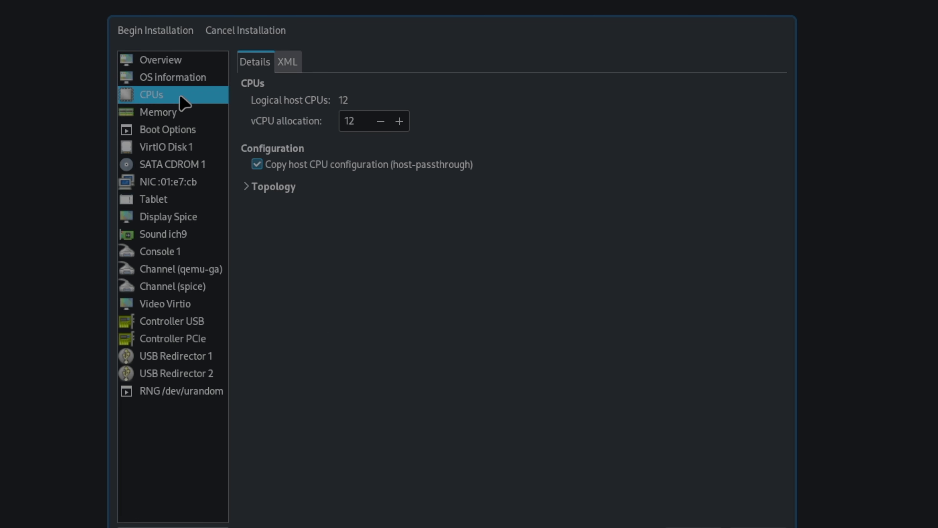
{"action": "left_click", "coordinate": [245, 188]}
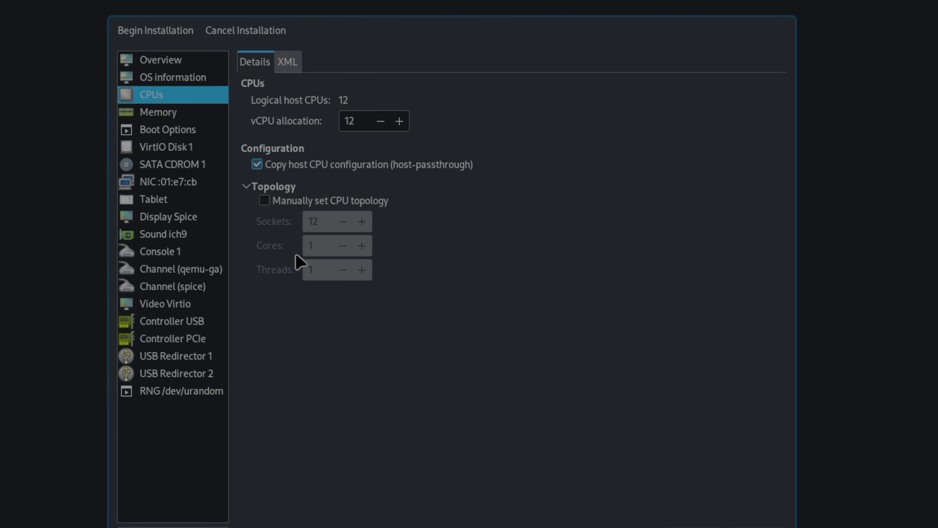
{"action": "left_click", "coordinate": [265, 200]}
{"action": "double_click", "coordinate": [320, 221]}
{"action": "type", "text": "1"}
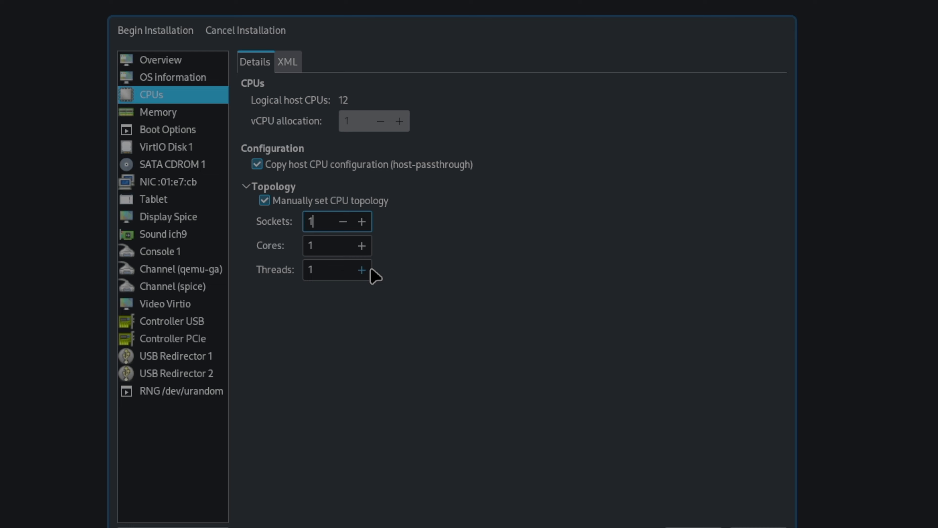
{"action": "type", "text": "6"}
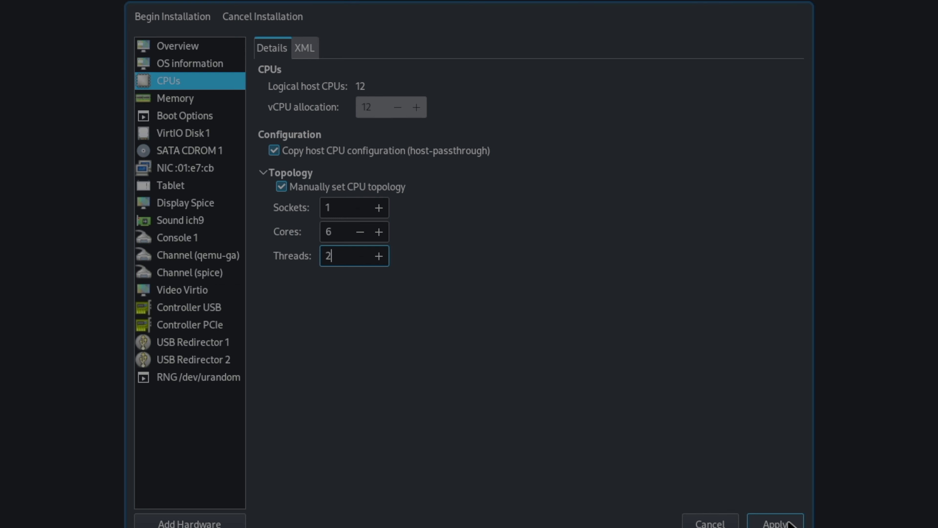
{"action": "left_click", "coordinate": [788, 523]}
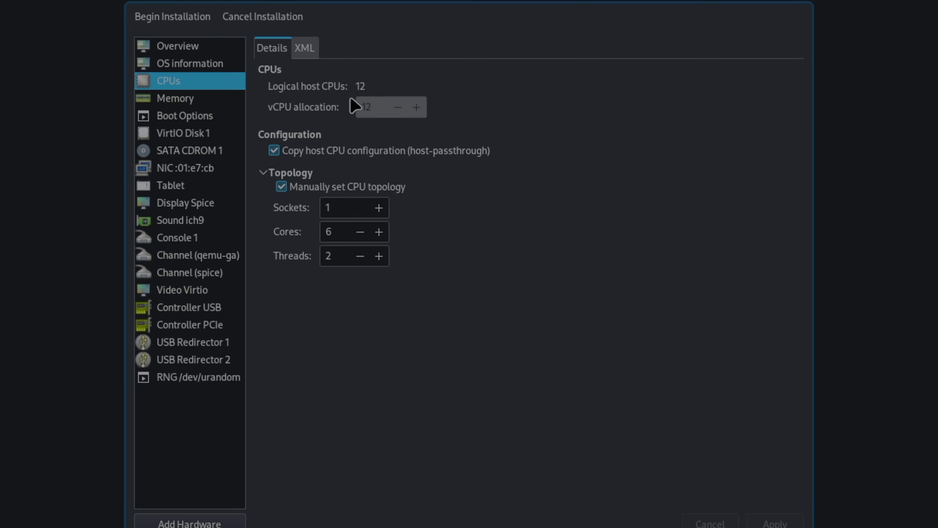
Enable shared memory for the VM and apply the change.
{"action": "left_click", "coordinate": [203, 104]}
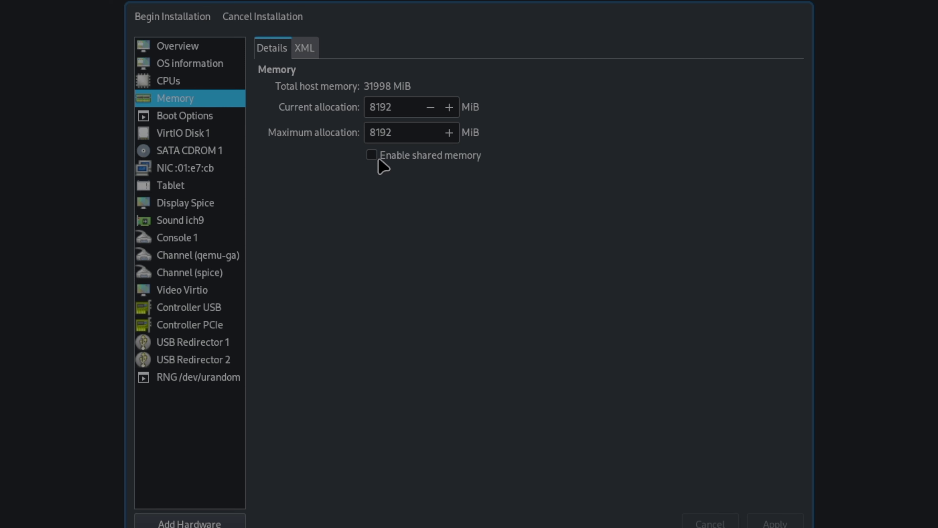
{"action": "left_click", "coordinate": [373, 155]}
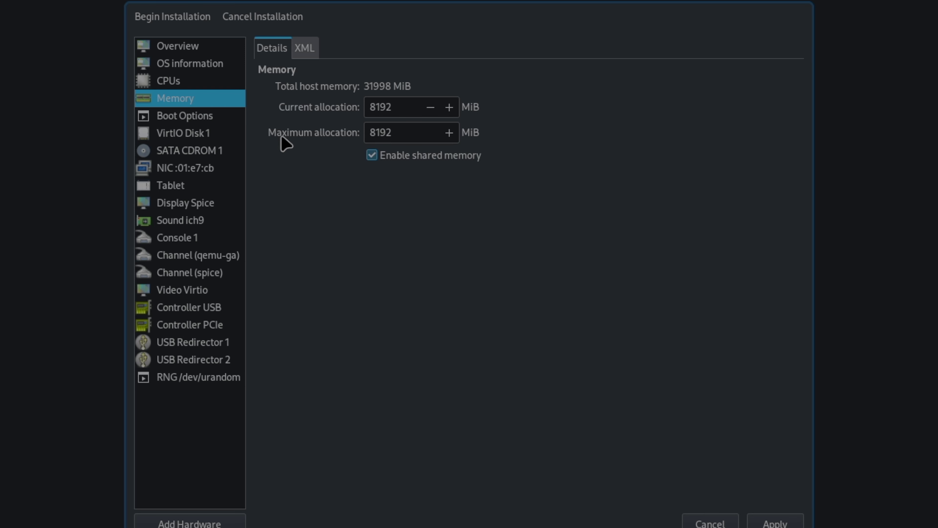
{"action": "left_click", "coordinate": [223, 122]}
{"action": "left_click", "coordinate": [561, 325]}
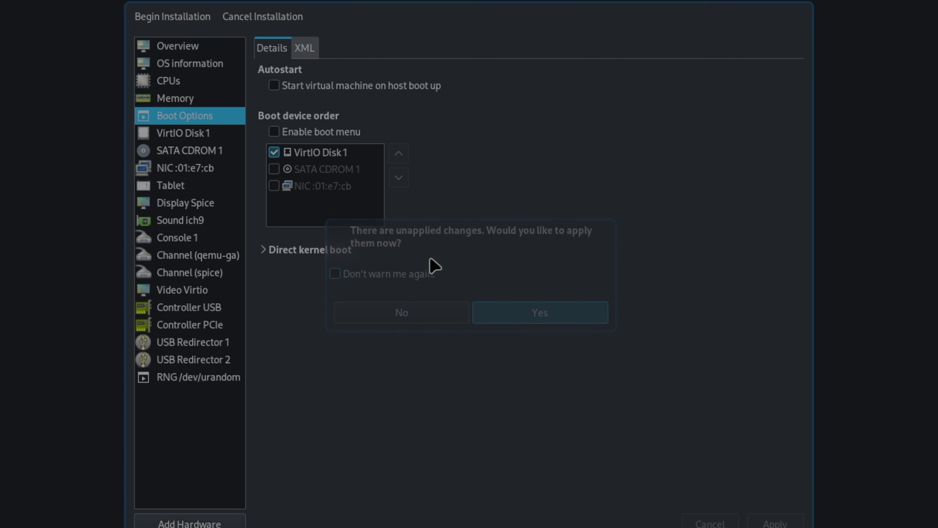
Enable the SATA CDROM 1 boot entry and move it first in boot order.
{"action": "left_click", "coordinate": [294, 175]}
{"action": "left_click", "coordinate": [274, 170]}
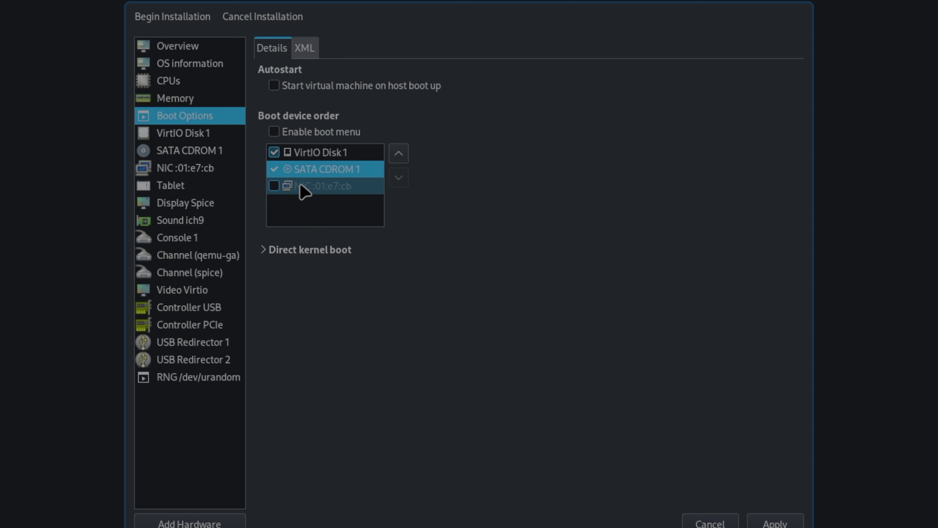
{"action": "left_click", "coordinate": [401, 155]}
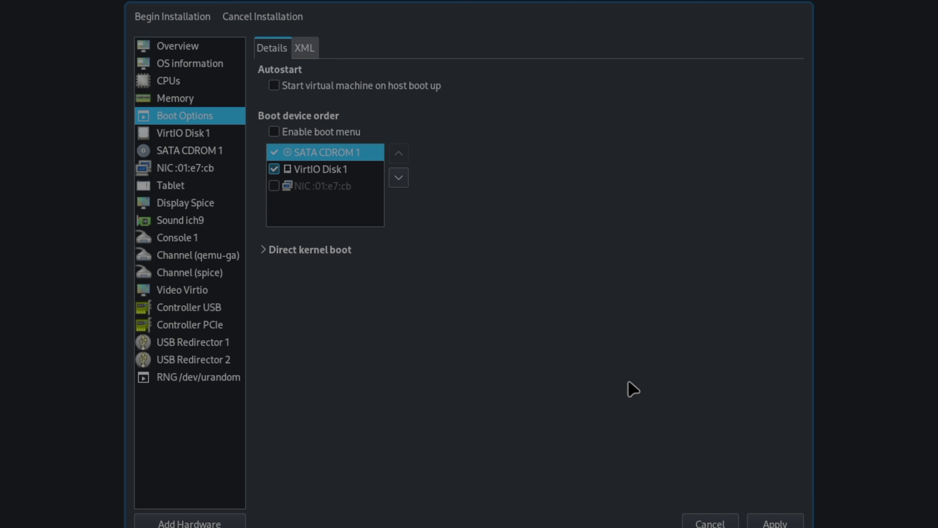
{"action": "left_click", "coordinate": [783, 523]}
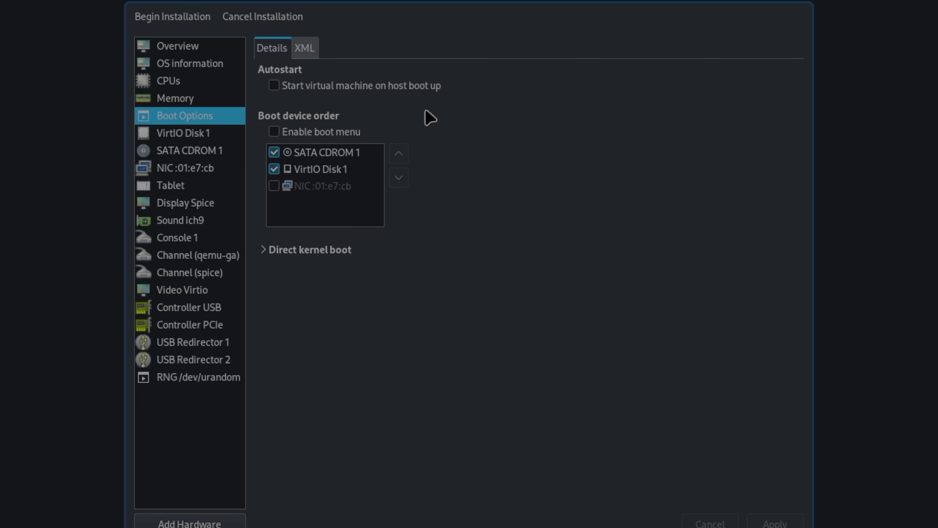
Review the disk, CDROM ISO path, Spice display and video device settings.
{"action": "left_click", "coordinate": [202, 135]}
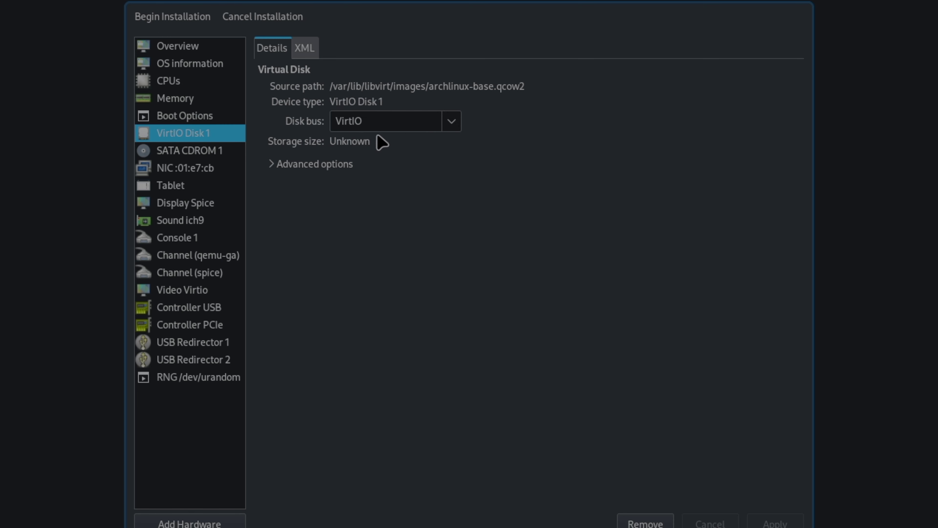
{"action": "left_click", "coordinate": [211, 154]}
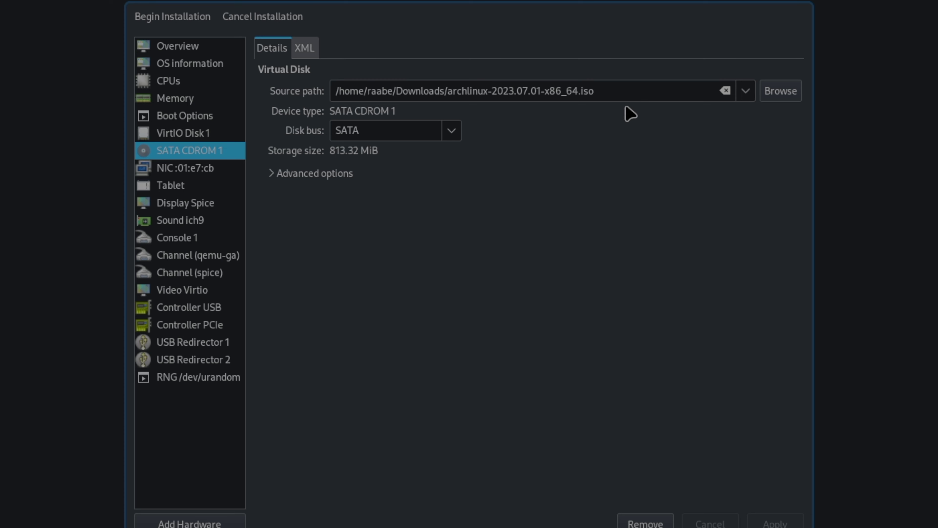
{"action": "left_click", "coordinate": [213, 207]}
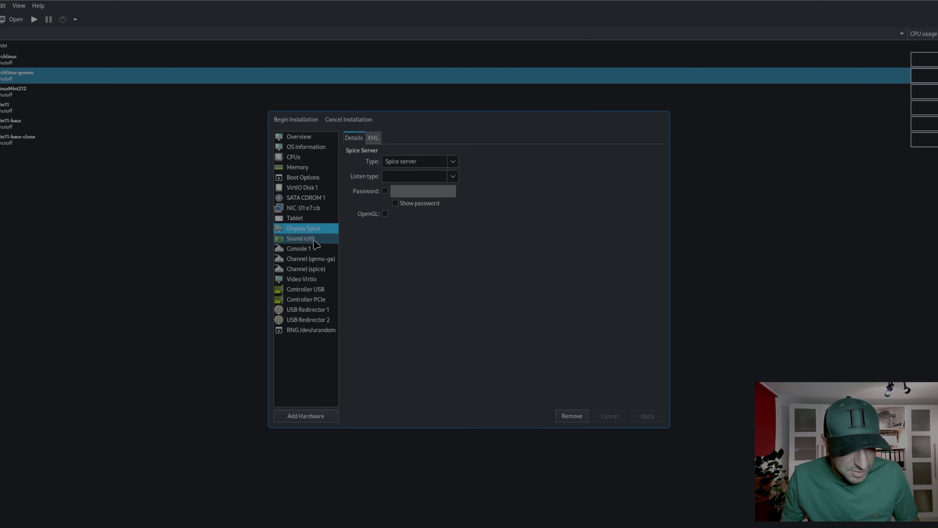
{"action": "left_click", "coordinate": [318, 279]}
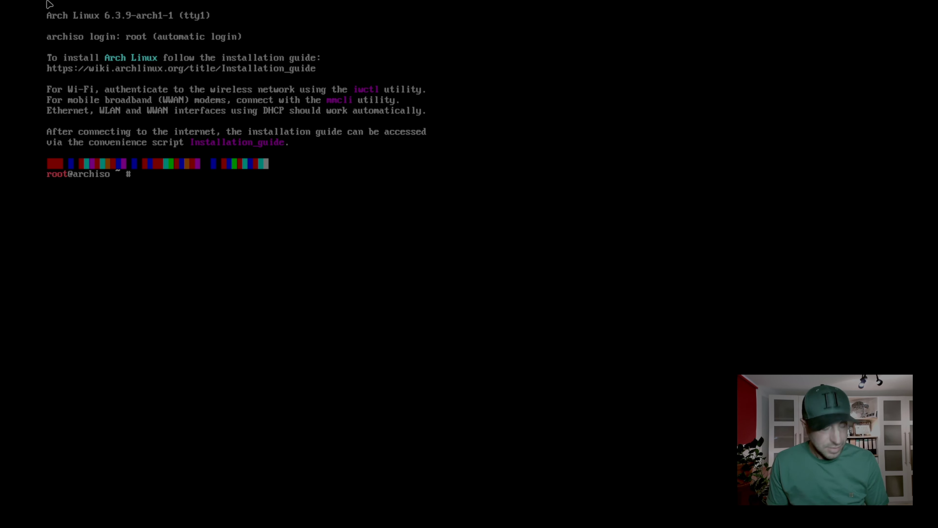
Load the de-latin1 keymap with loadkeys and test typing äöüß.
{"action": "type", "text": "lea"}
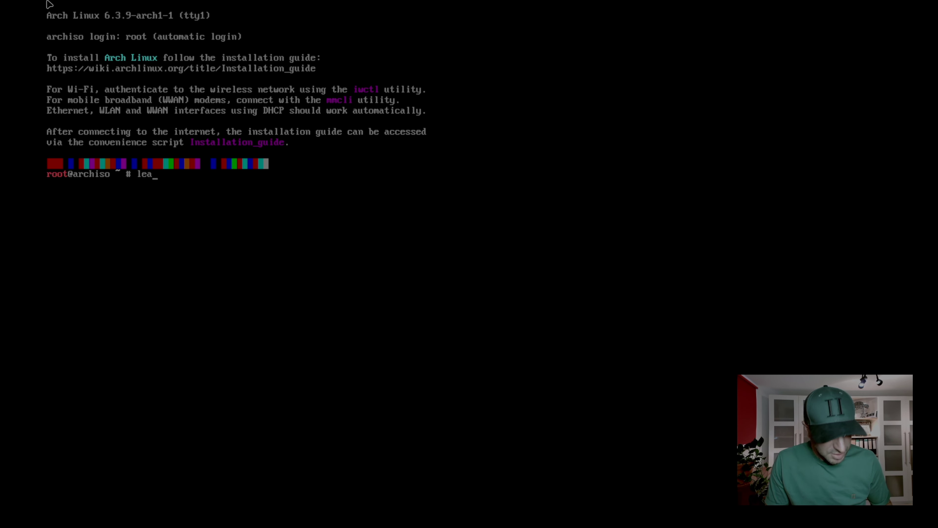
{"action": "key", "text": "BackSpace"}
{"action": "key", "text": "BackSpace"}
{"action": "type", "text": "oa"}
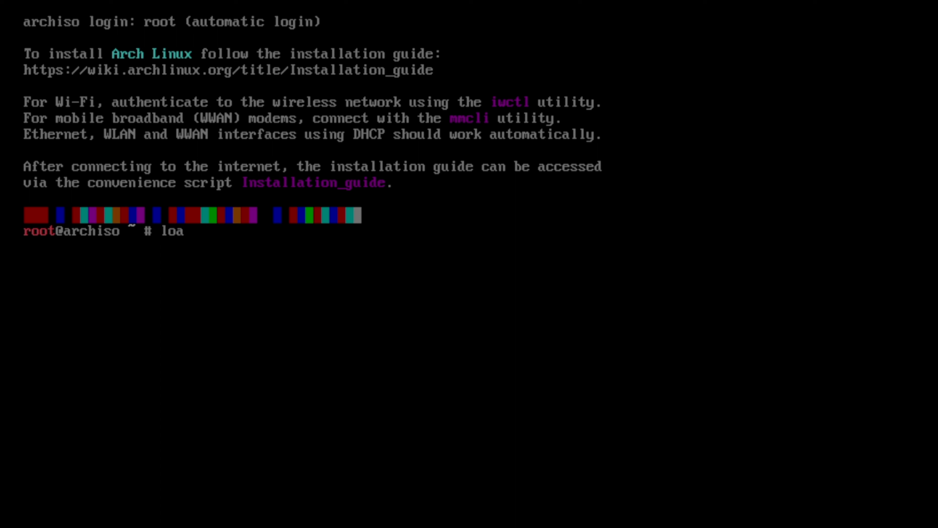
{"action": "type", "text": "dkeys de-"}
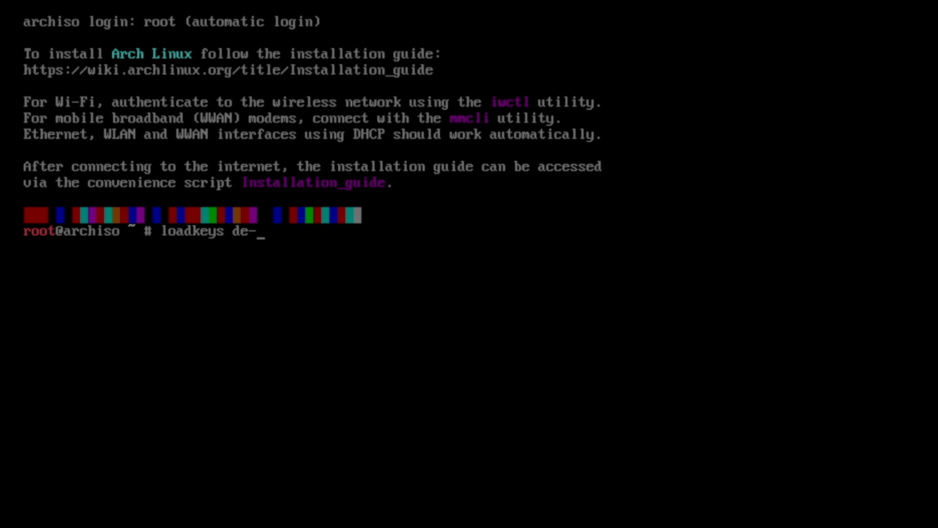
{"action": "type", "text": "latin1"}
{"action": "key", "text": "Return"}
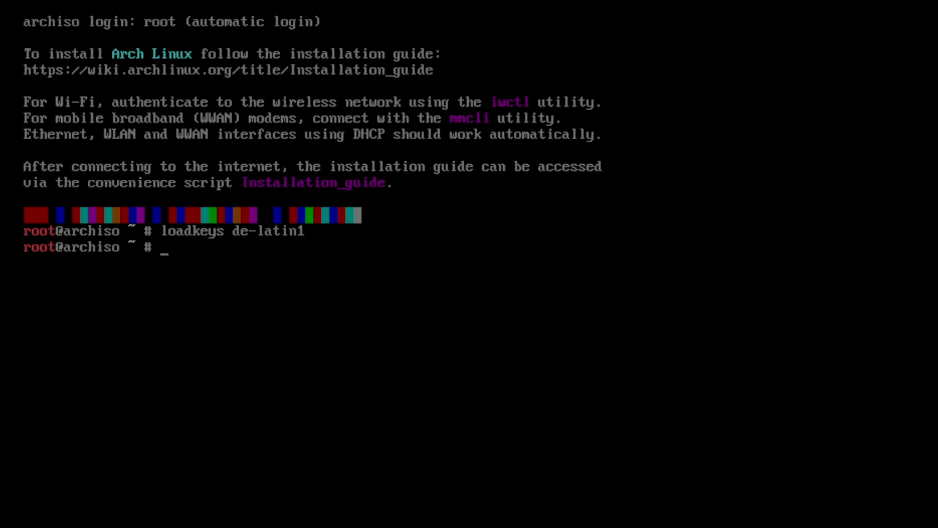
{"action": "type", "text": "ping www.archlinux"}
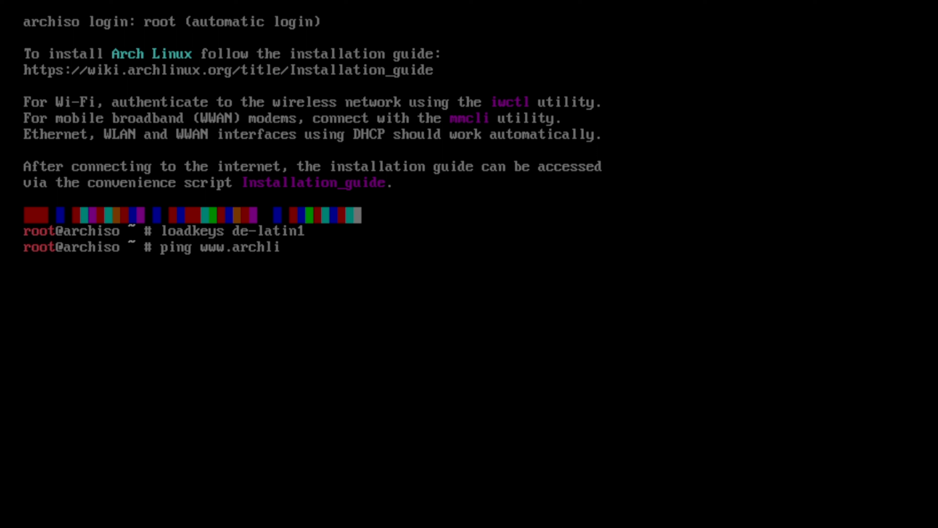
{"action": "type", "text": ".org"}
{"action": "key", "text": "Return"}
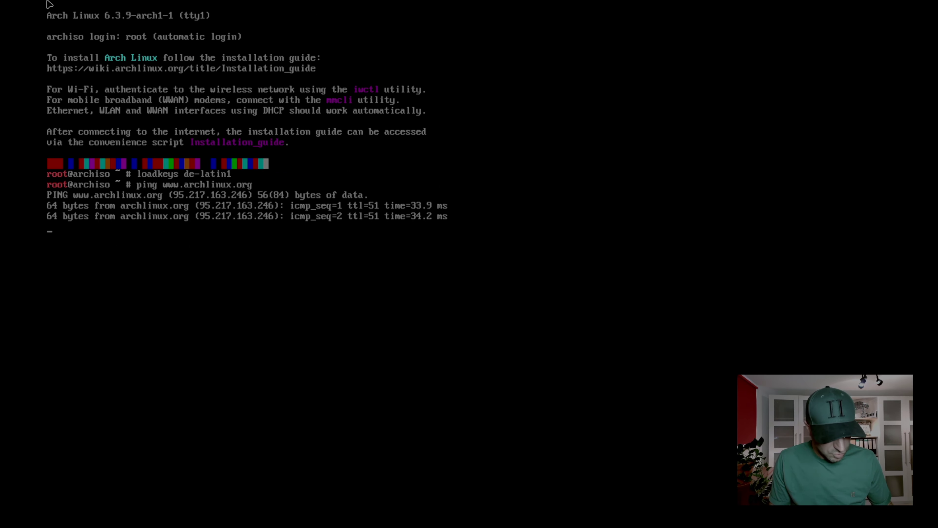
{"action": "key", "text": "ctrl+c"}
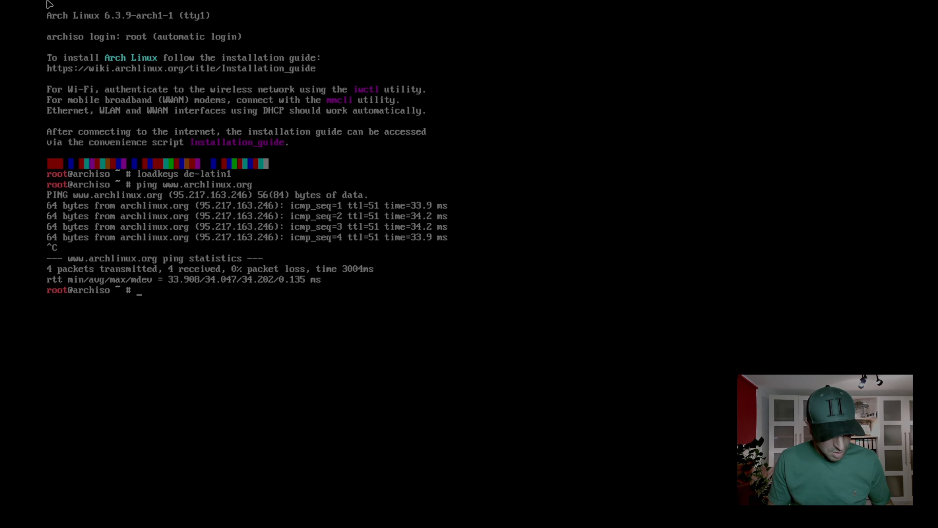
Launch archinstall and set the keyboard layout to de.
{"action": "type", "text": "arch"}
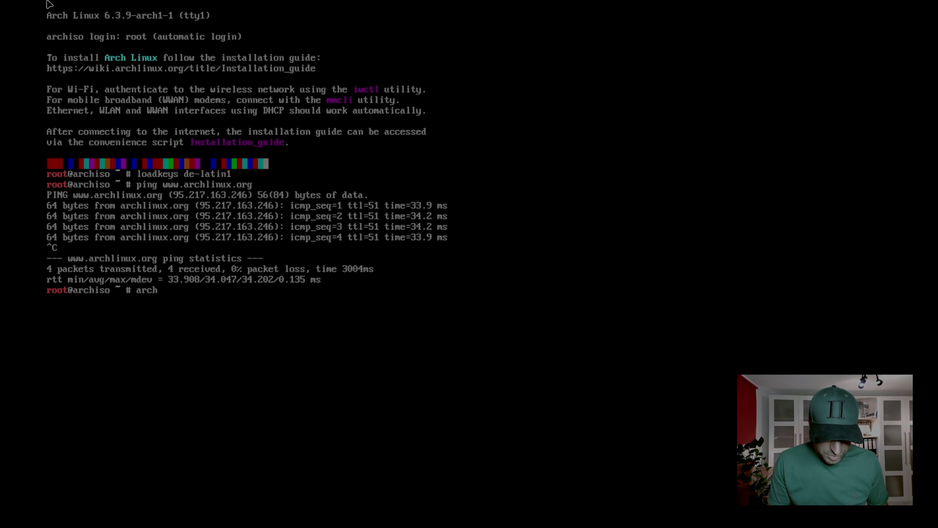
{"action": "type", "text": "install"}
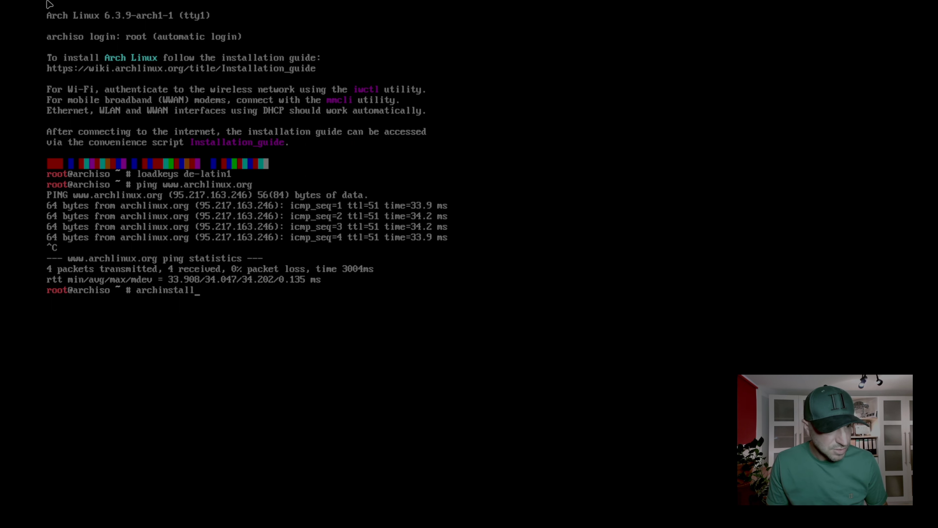
{"action": "key", "text": "Return"}
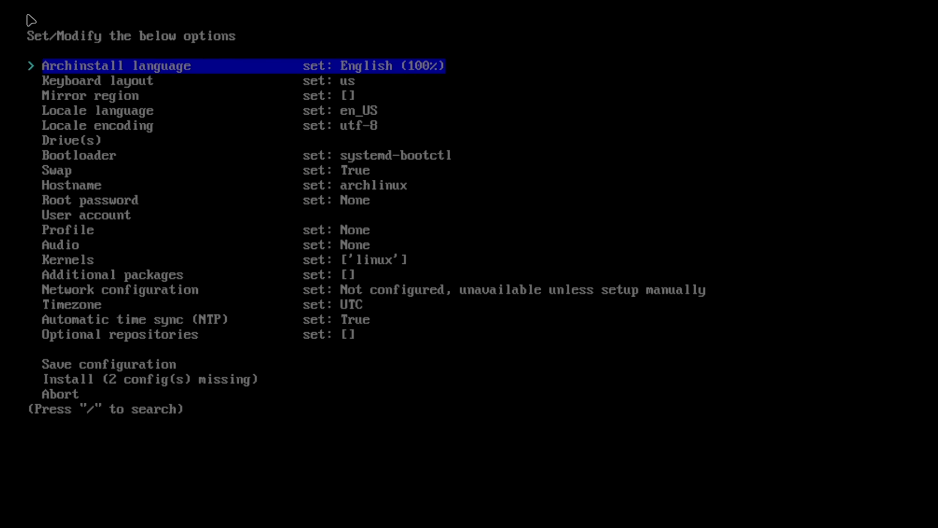
{"action": "key", "text": "Down"}
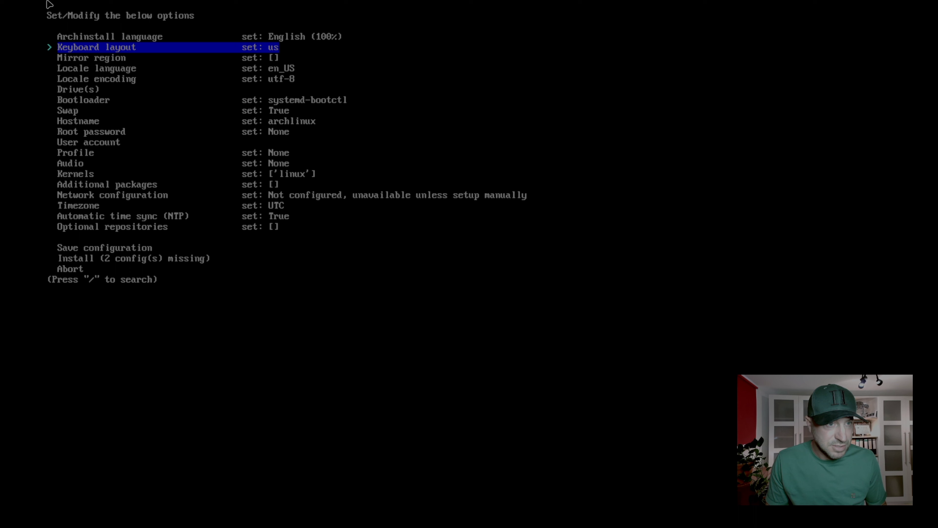
{"action": "key", "text": "Return"}
{"action": "type", "text": "/de"}
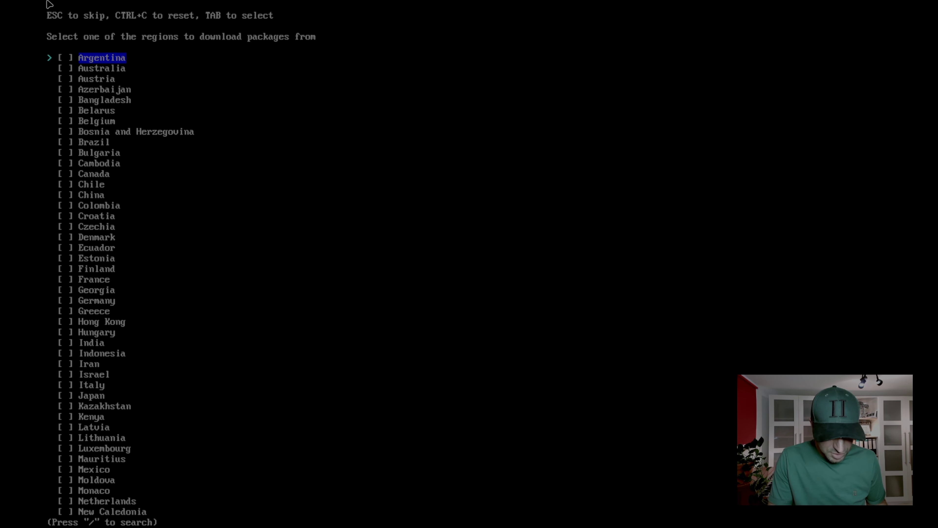
Set the mirror region to Germany.
{"action": "type", "text": "/ger"}
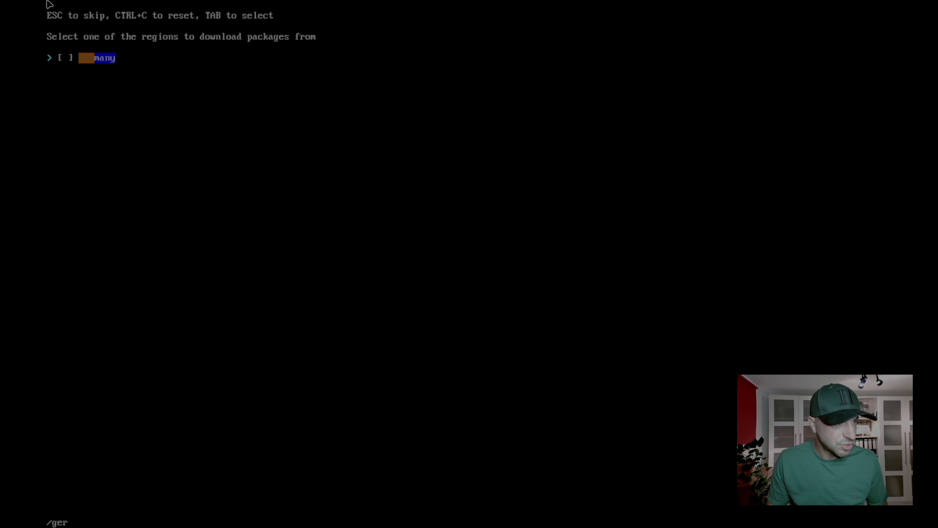
{"action": "key", "text": "Tab"}
{"action": "key", "text": "Return"}
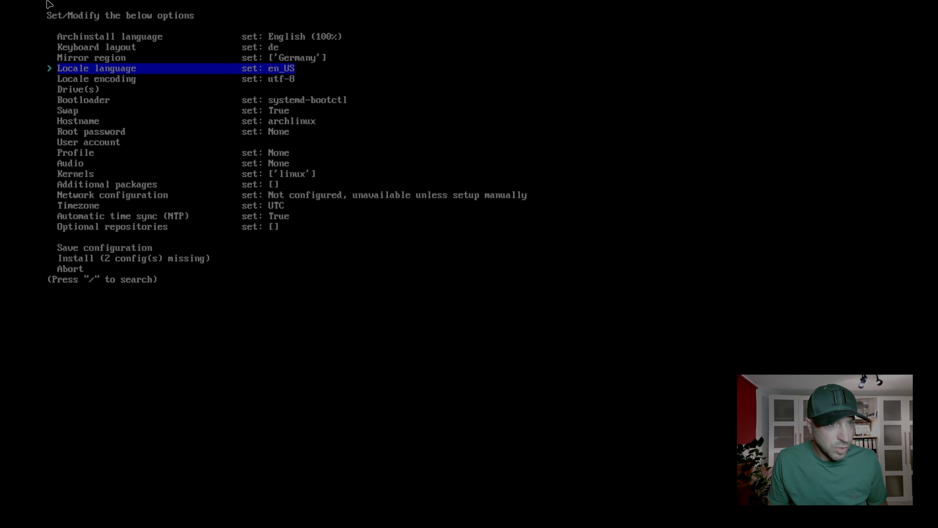
{"action": "key", "text": "Down"}
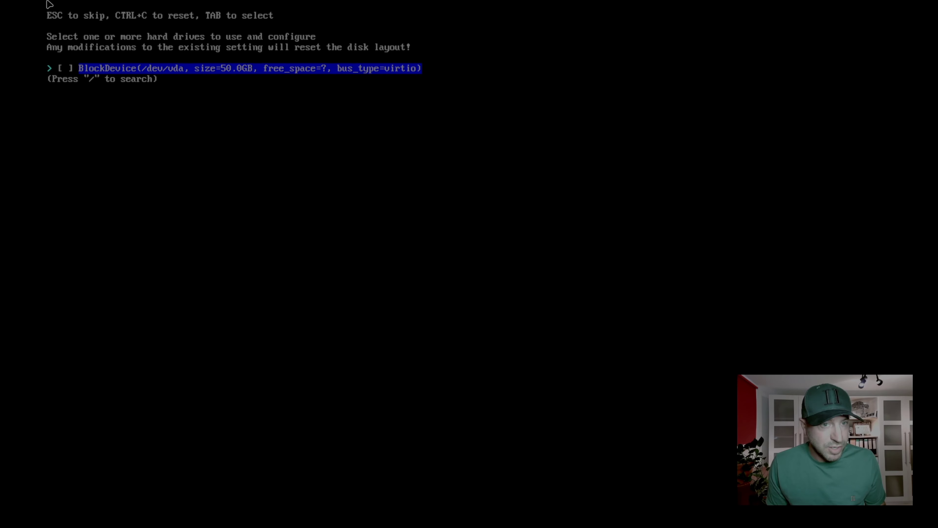
Wipe the drive with the default layout using btrfs, default subvolumes and compression.
{"action": "key", "text": "Return"}
{"action": "key", "text": "Return"}
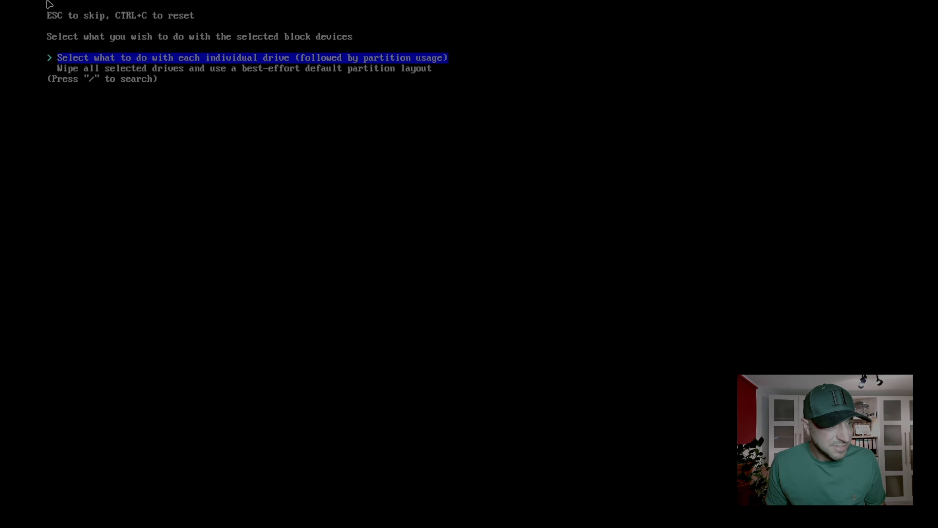
{"action": "key", "text": "Down"}
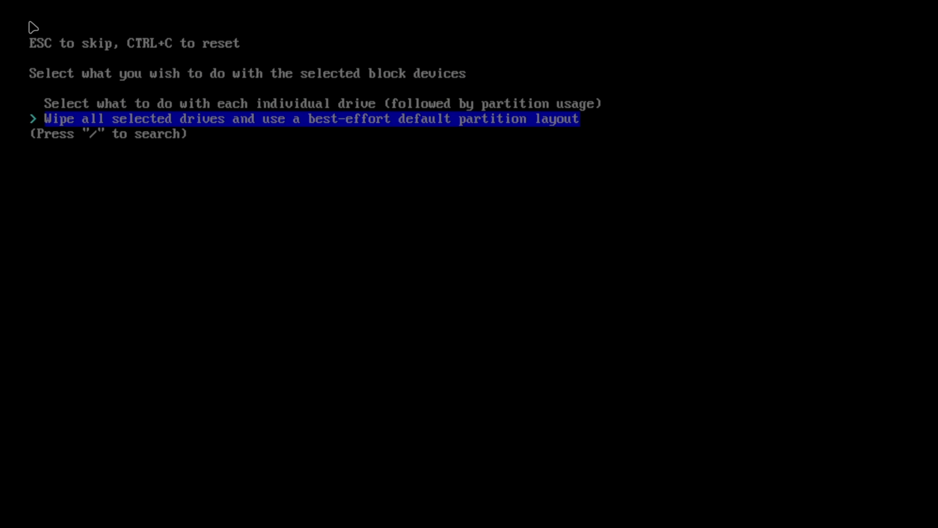
{"action": "key", "text": "Return"}
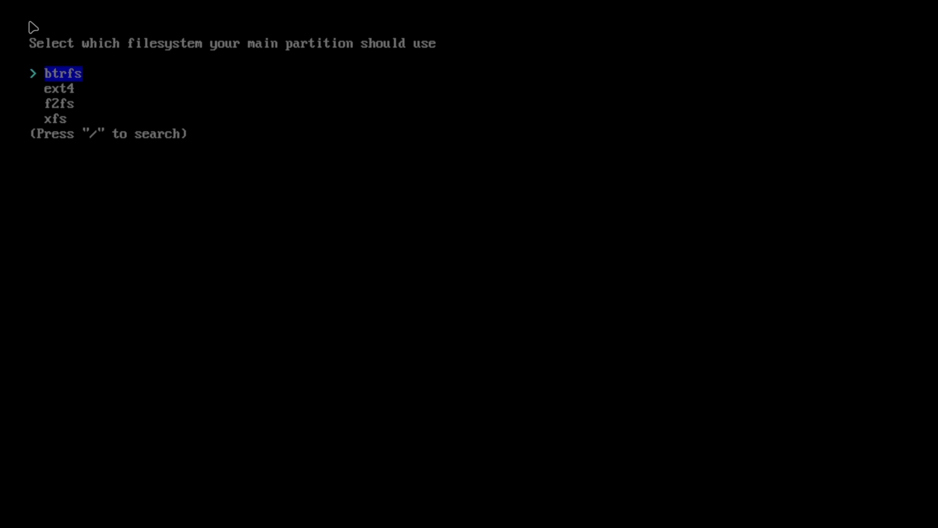
{"action": "key", "text": "Return"}
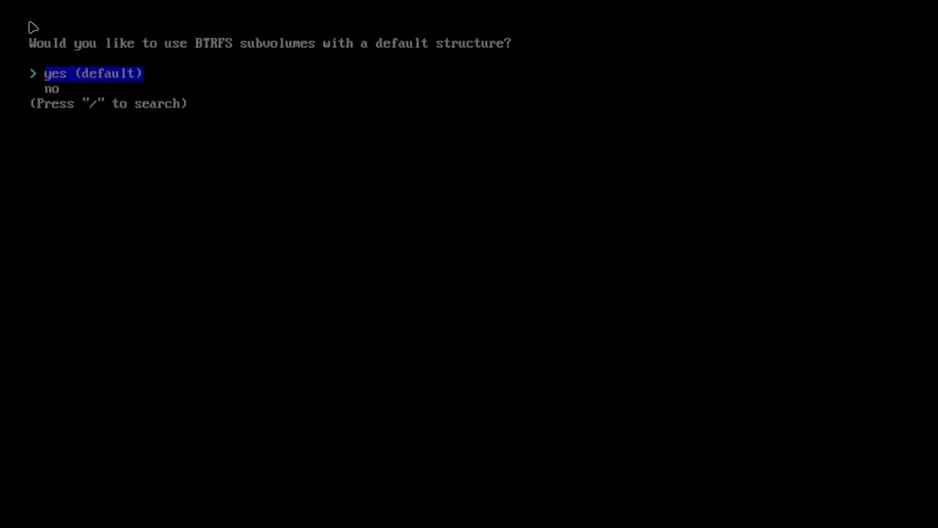
{"action": "key", "text": "Return"}
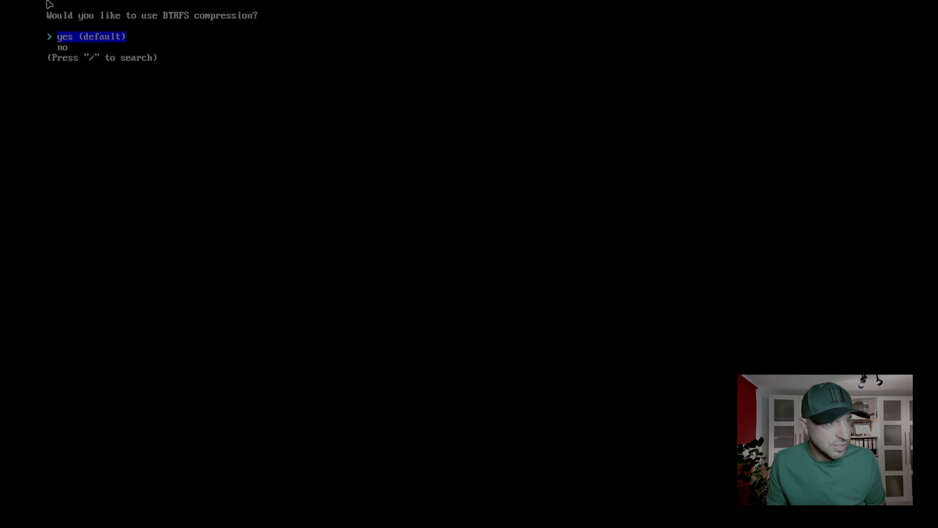
{"action": "key", "text": "Return"}
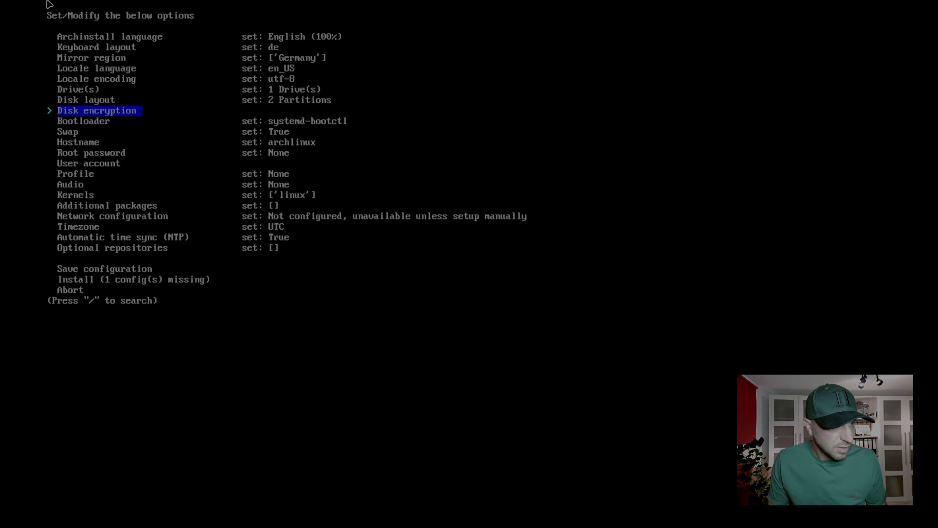
Switch the bootloader to GRUB and set the root password.
{"action": "key", "text": "Down"}
{"action": "key", "text": "Return"}
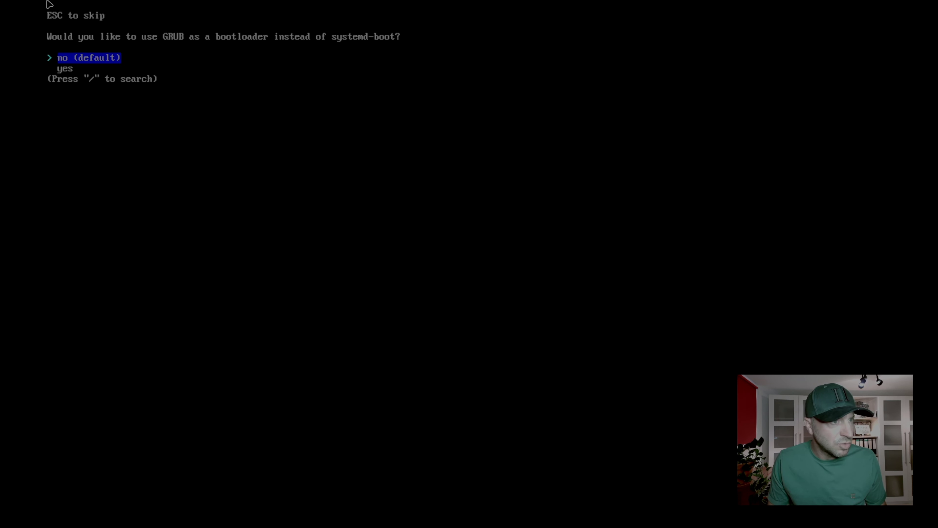
{"action": "key", "text": "Down"}
{"action": "key", "text": "Return"}
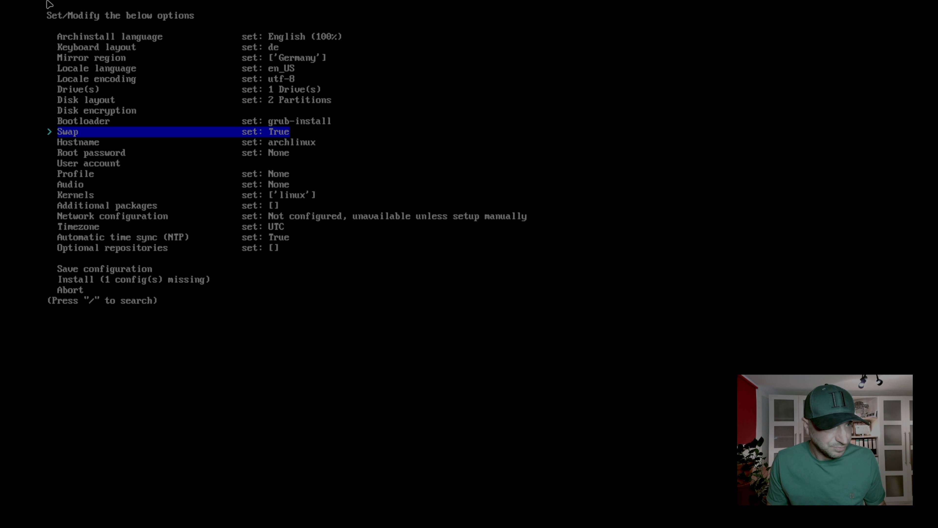
{"action": "key", "text": "Down"}
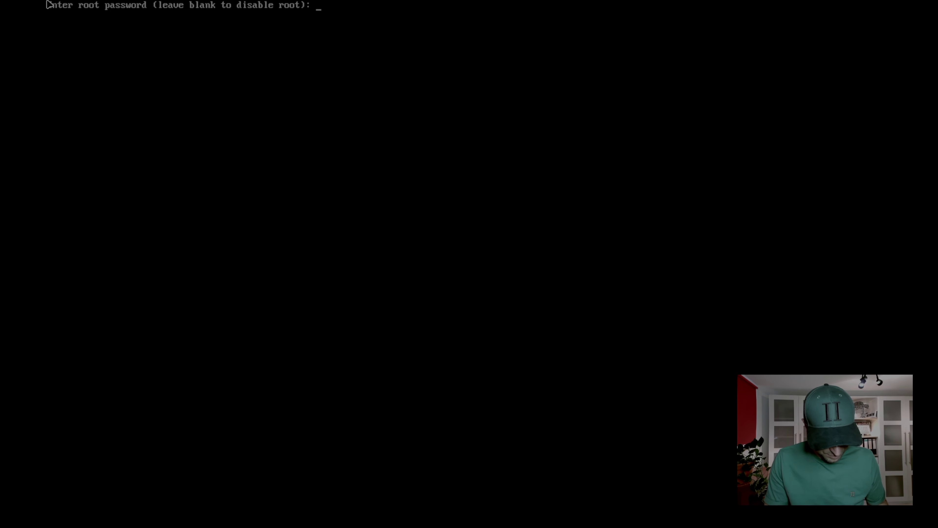
{"action": "key", "text": "Return"}
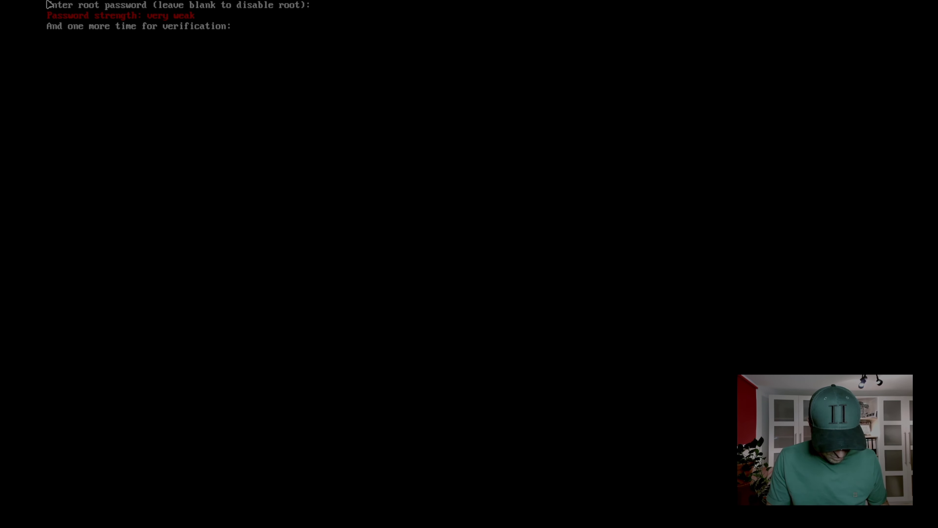
{"action": "key", "text": "Return"}
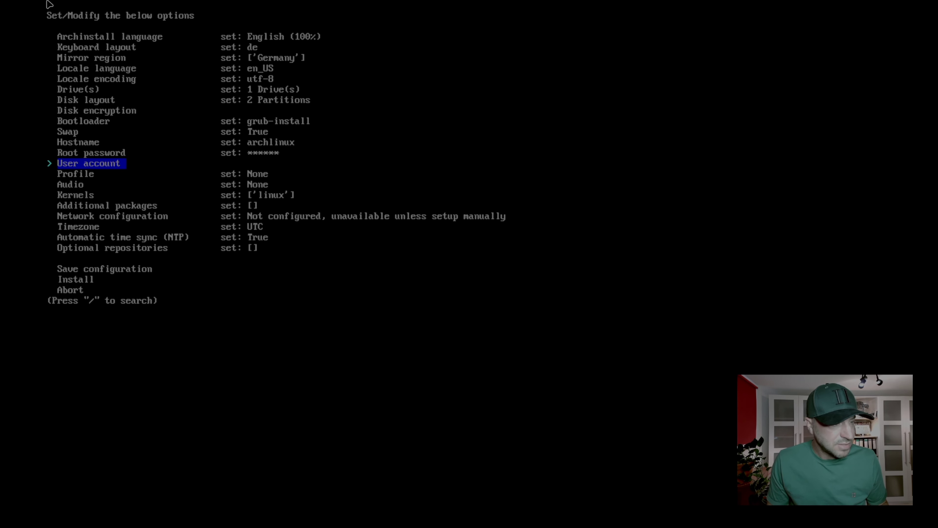
Add a user account with a password and sudo rights.
{"action": "key", "text": "Return"}
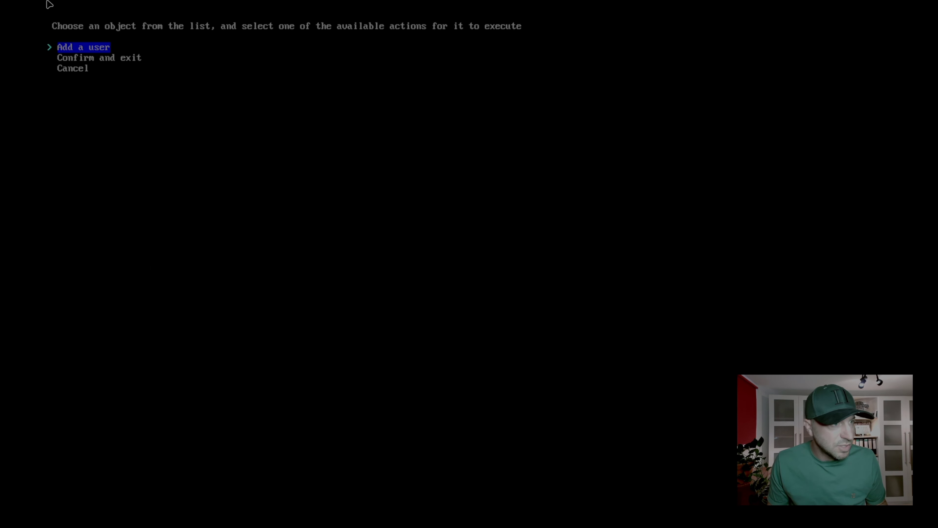
{"action": "key", "text": "Return"}
{"action": "type", "text": "raabe"}
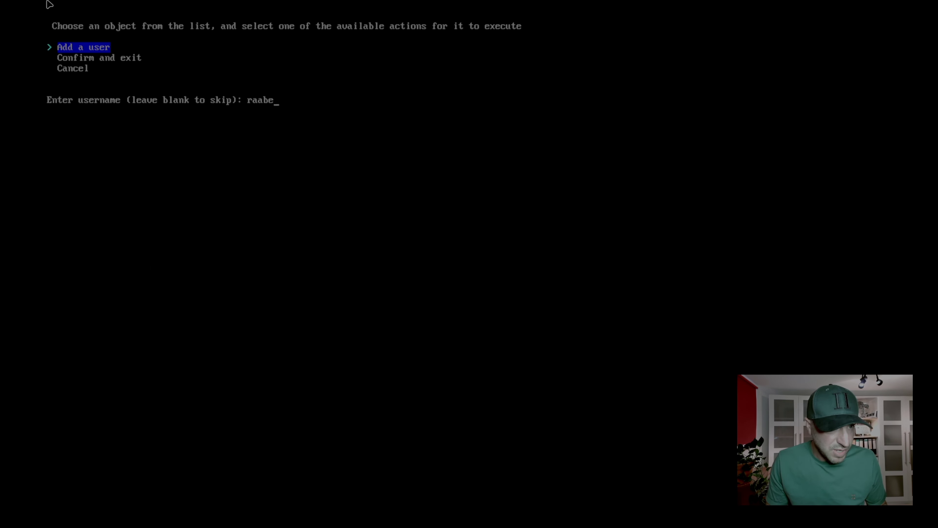
{"action": "key", "text": "Return"}
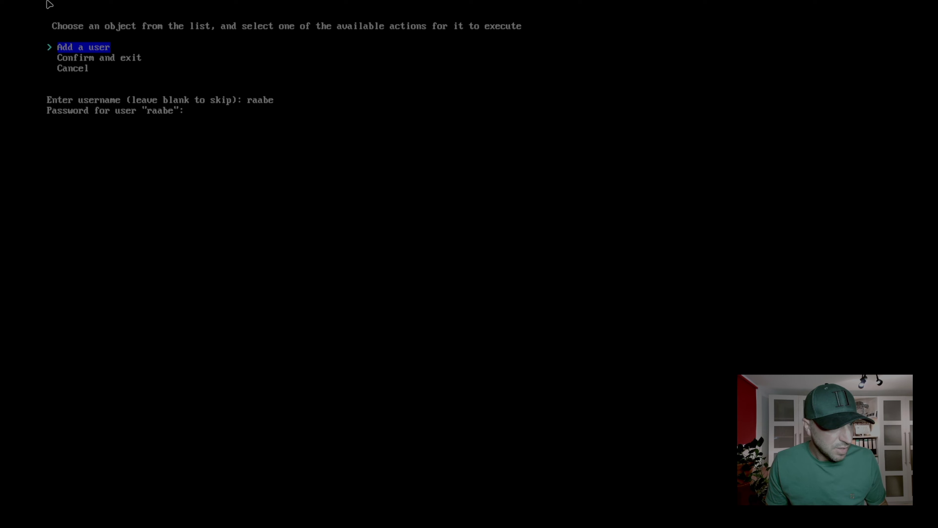
{"action": "key", "text": "Return"}
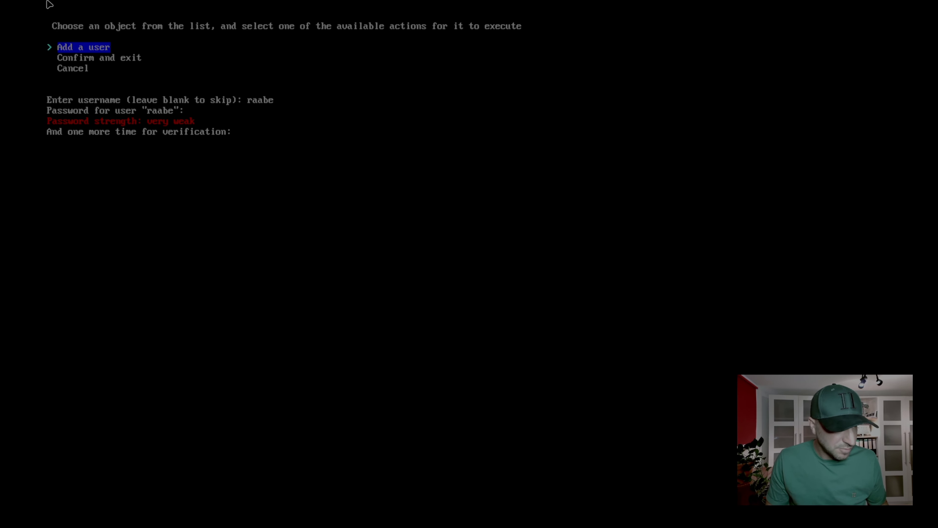
{"action": "key", "text": "Return"}
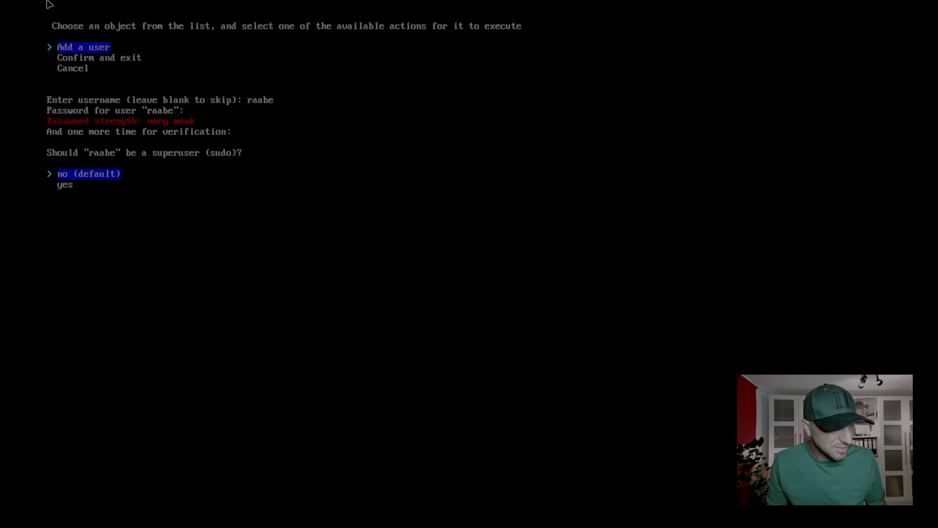
{"action": "key", "text": "Down"}
{"action": "key", "text": "Return"}
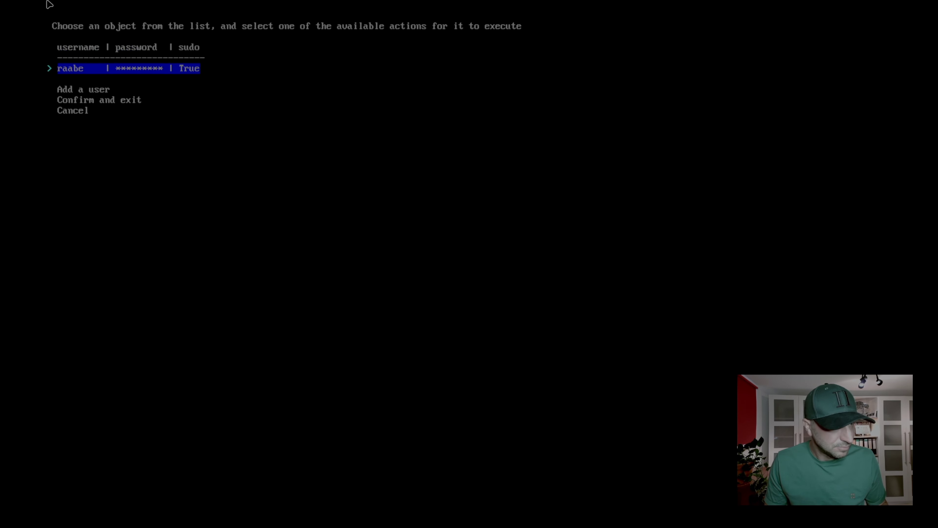
{"action": "key", "text": "Down"}
{"action": "key", "text": "Down"}
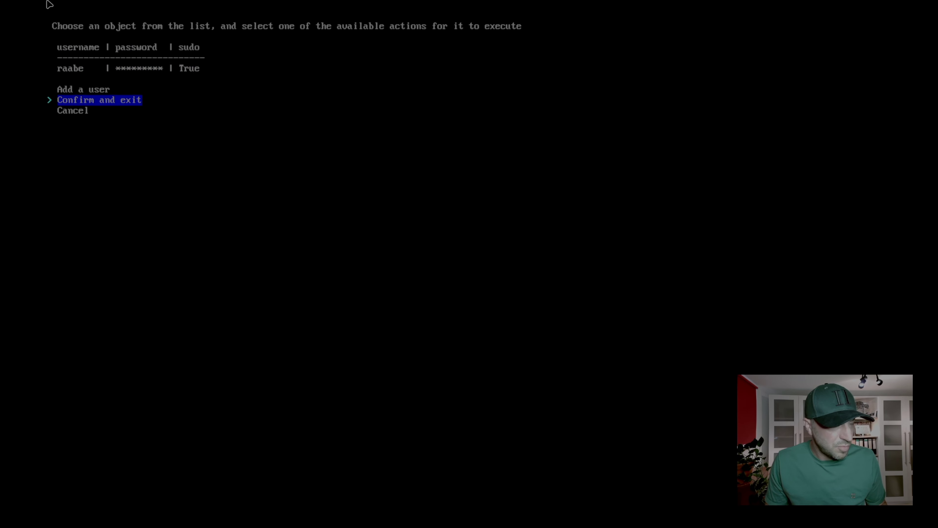
Set the profile to xorg with all open-source graphics drivers.
{"action": "key", "text": "Return"}
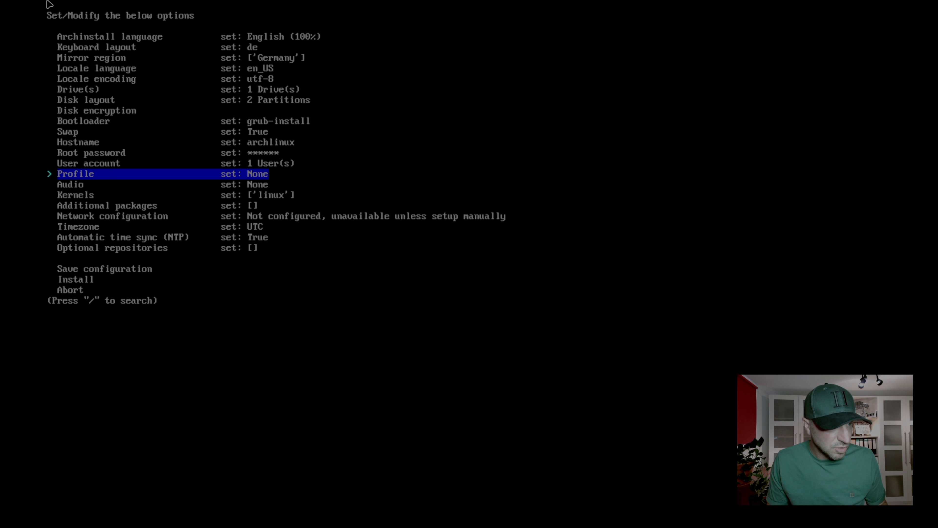
{"action": "key", "text": "Return"}
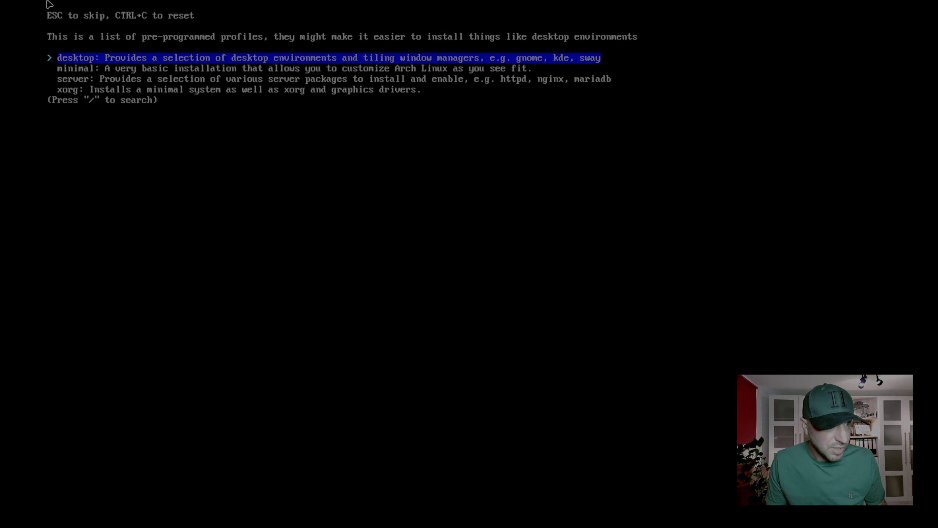
{"action": "key", "text": "Down"}
{"action": "key", "text": "Down"}
{"action": "key", "text": "Down"}
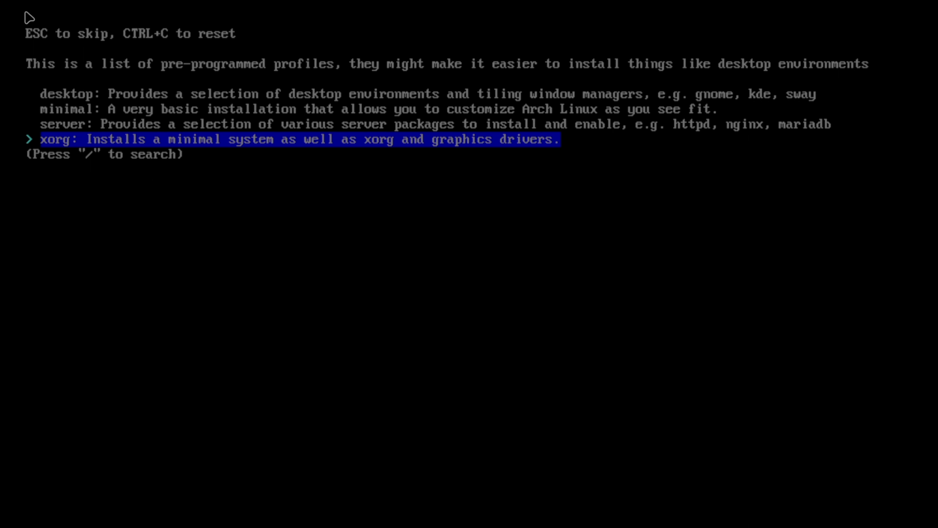
{"action": "key", "text": "Return"}
{"action": "key", "text": "Down"}
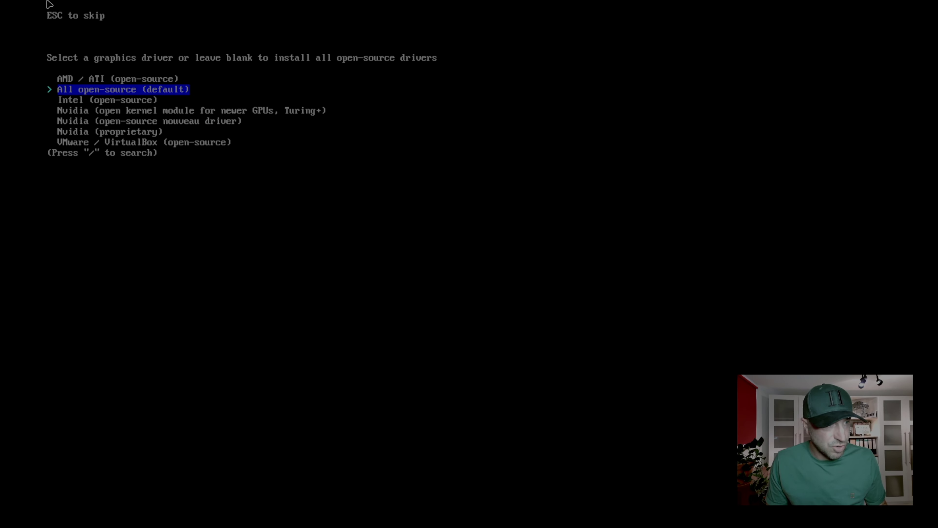
{"action": "key", "text": "Return"}
Choose pipewire as the audio server.
{"action": "key", "text": "Return"}
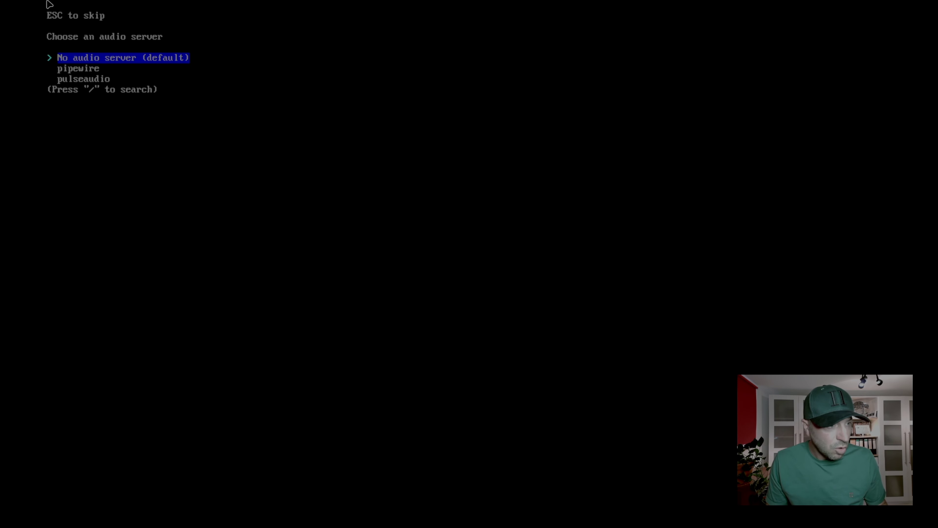
{"action": "key", "text": "Down"}
{"action": "key", "text": "Return"}
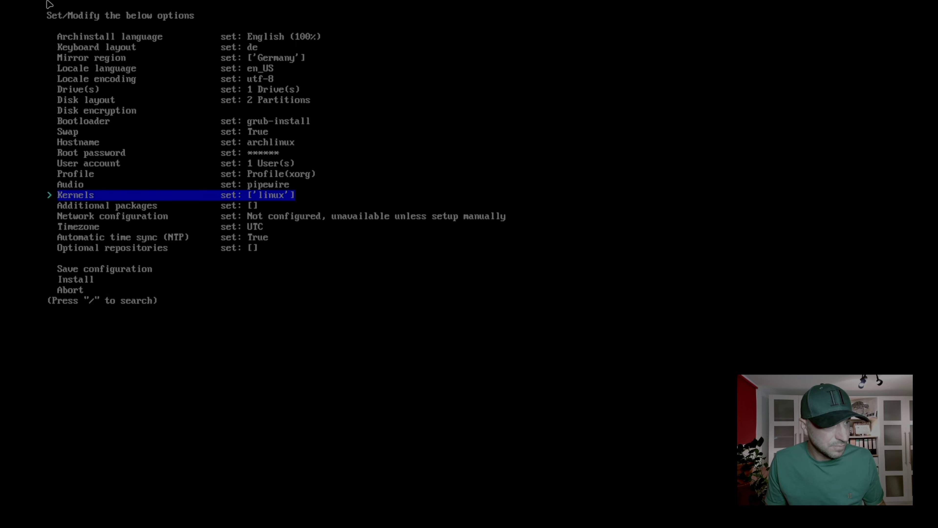
{"action": "key", "text": "Down"}
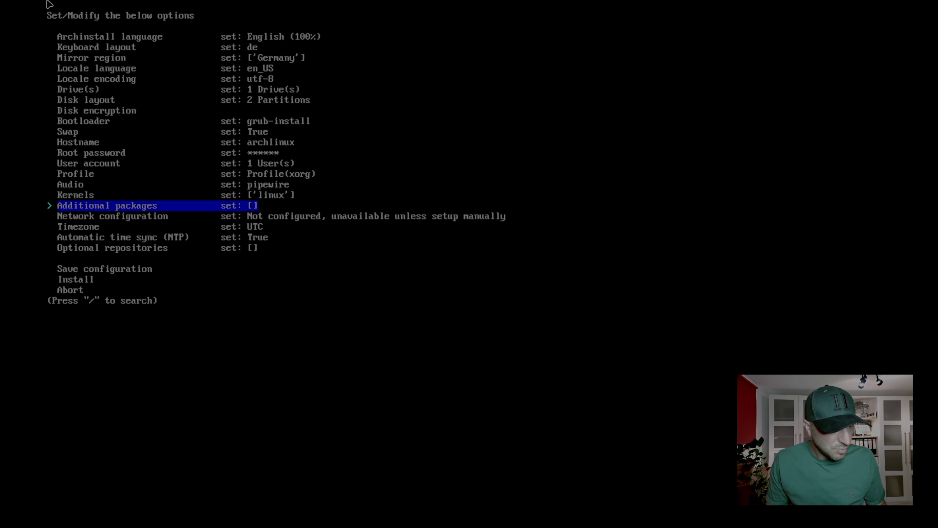
Add vim and git as extra packages and choose Copy ISO network configuration.
{"action": "key", "text": "Return"}
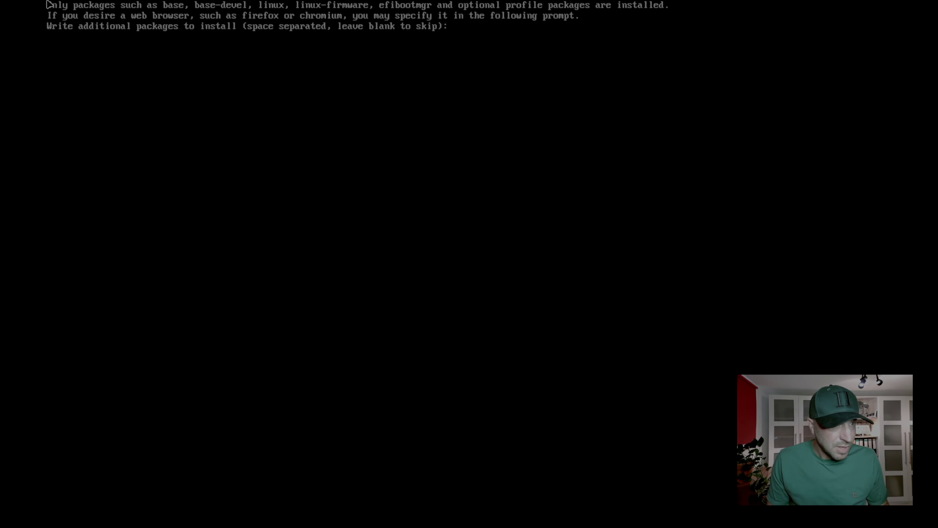
{"action": "type", "text": "vi"}
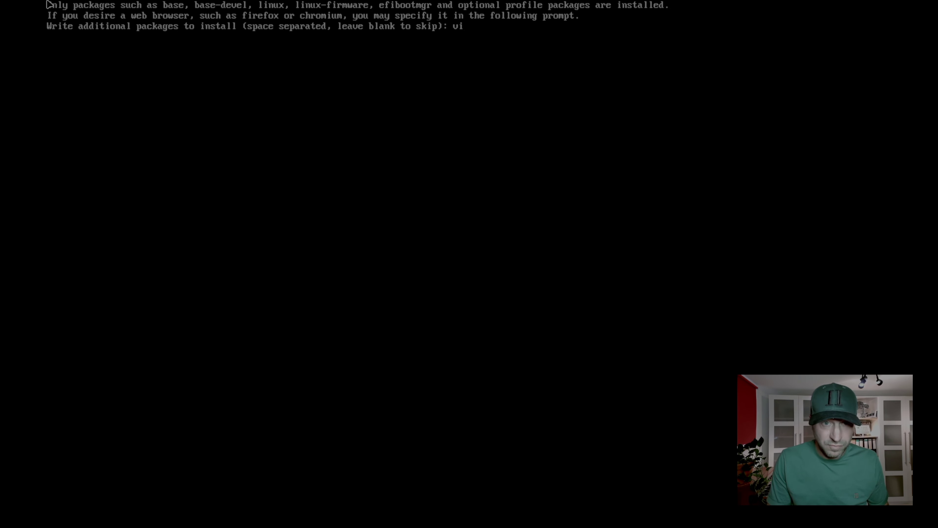
{"action": "type", "text": "m"}
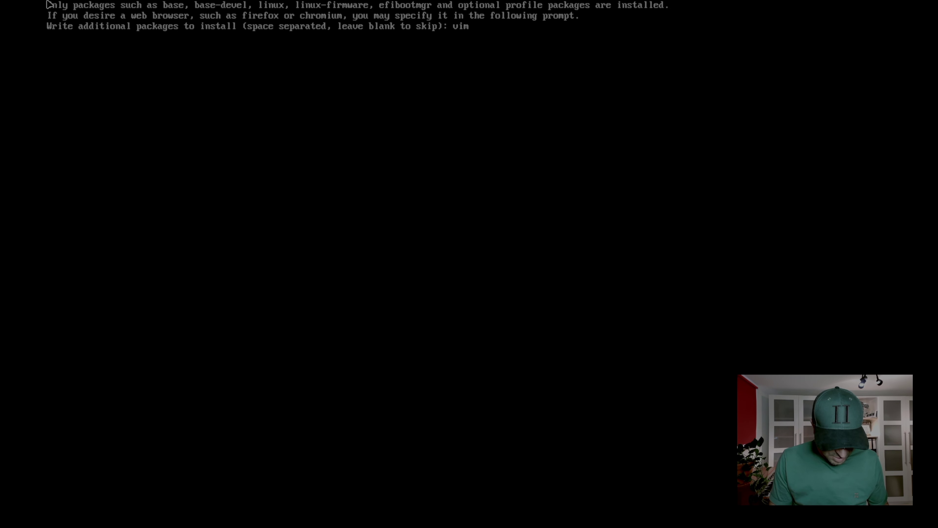
{"action": "type", "text": " git"}
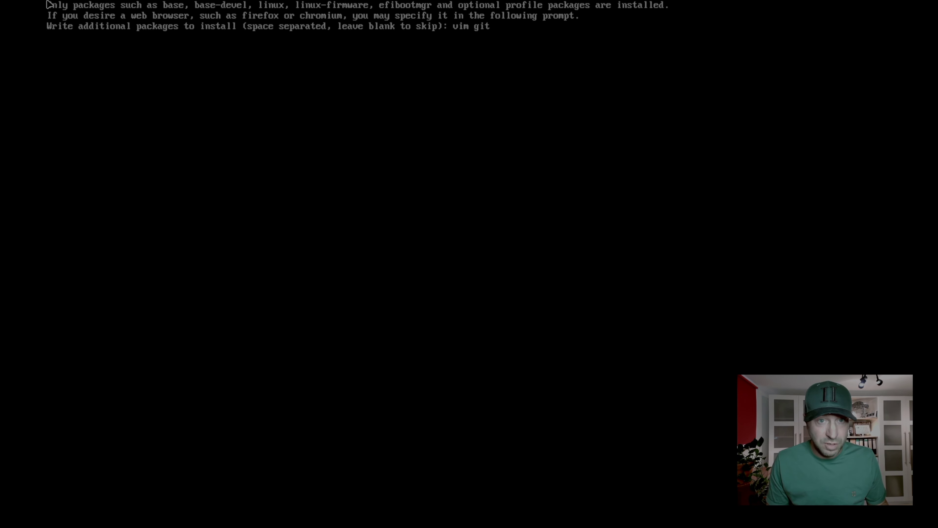
{"action": "key", "text": "Return"}
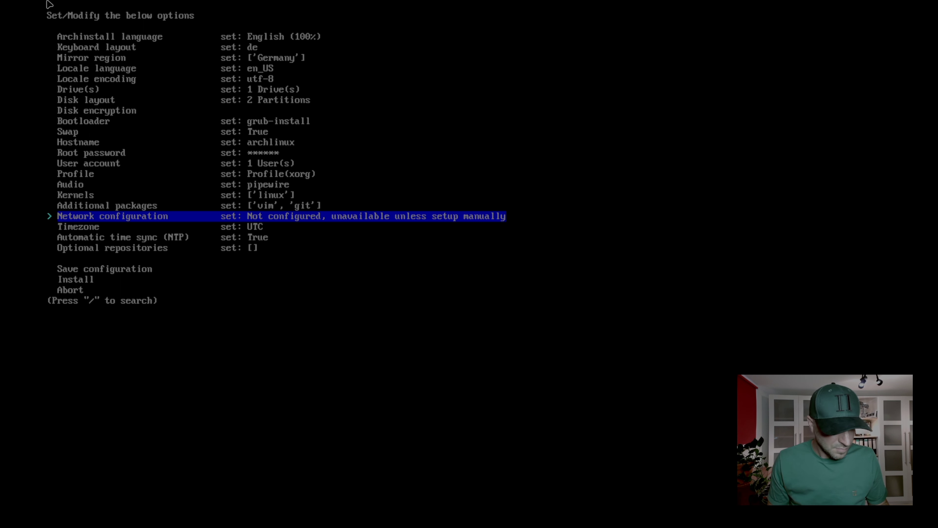
{"action": "key", "text": "Return"}
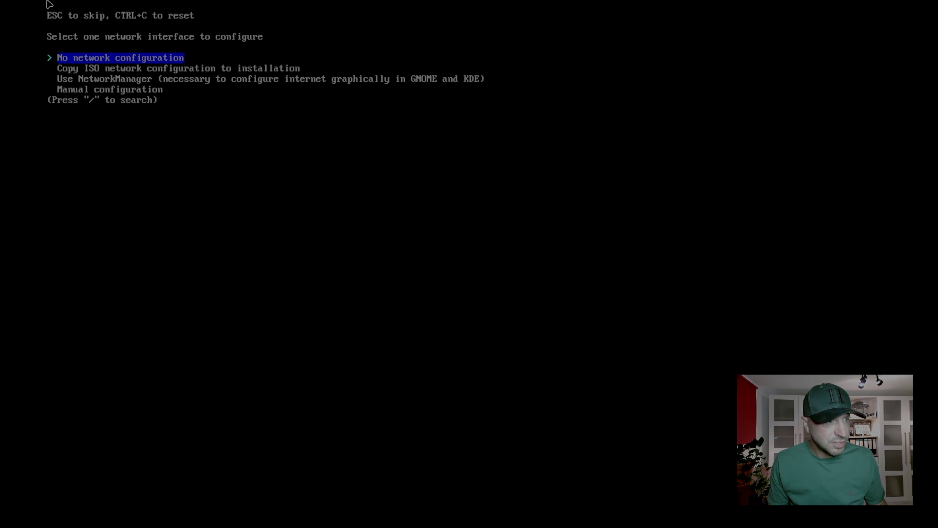
{"action": "key", "text": "Down"}
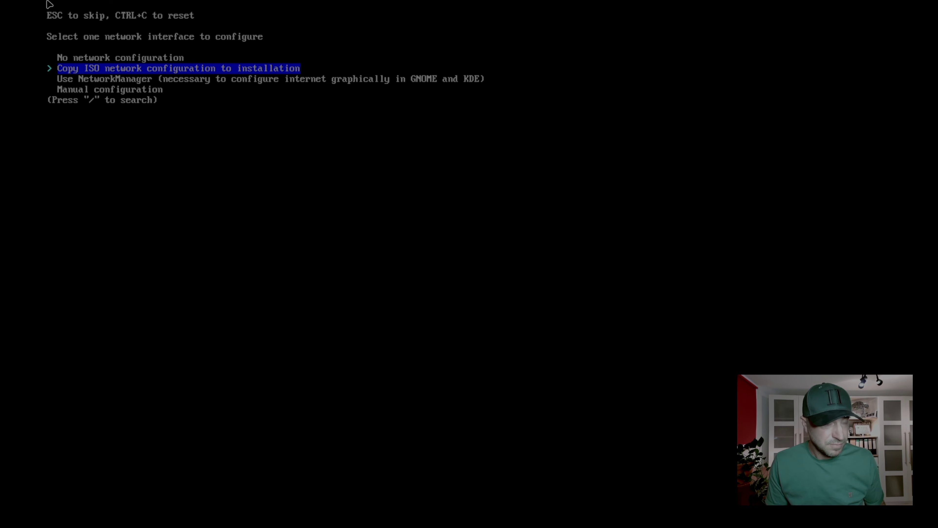
{"action": "key", "text": "Return"}
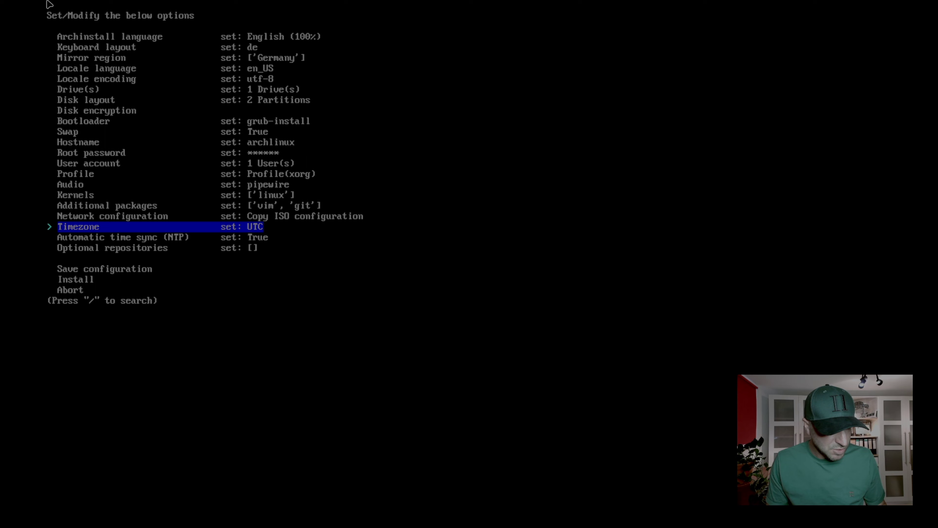
Set the timezone to Europe/Berlin via search and move down to the Install entry.
{"action": "key", "text": "Return"}
{"action": "key", "text": "slash"}
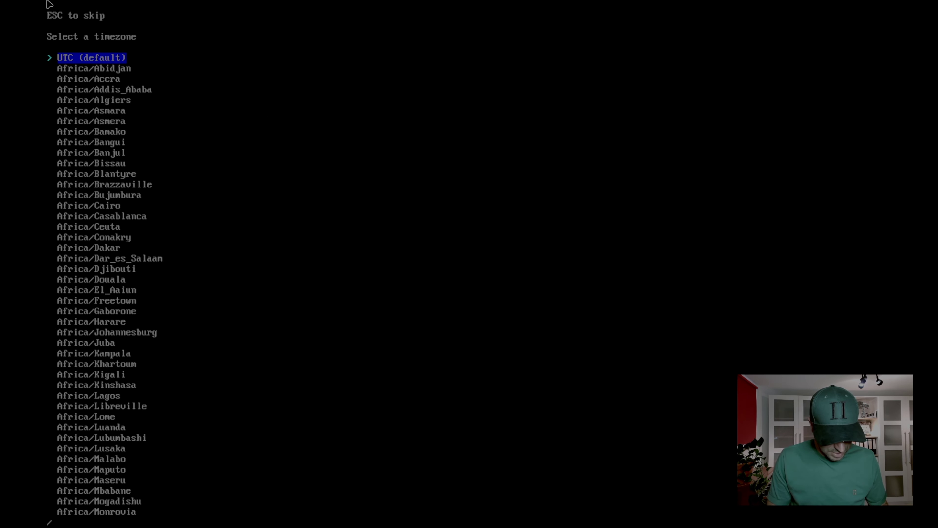
{"action": "type", "text": "berl"}
{"action": "key", "text": "Return"}
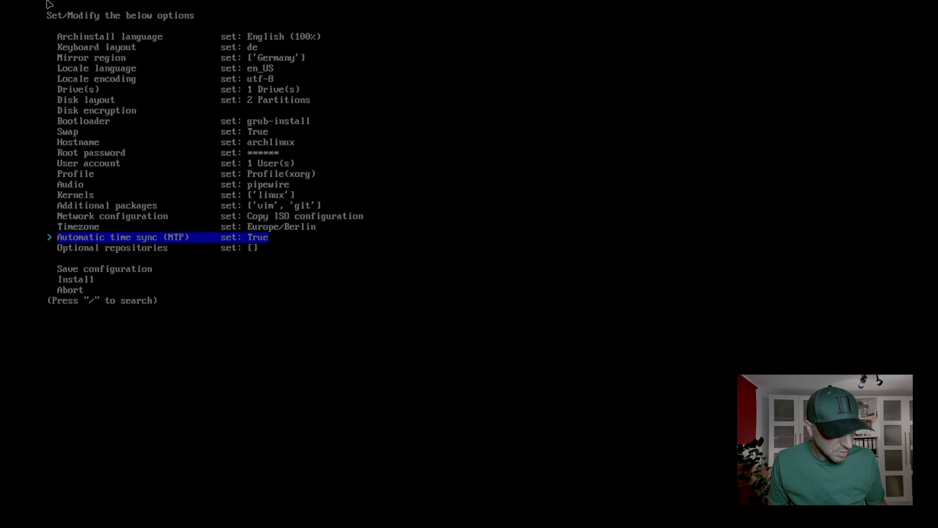
{"action": "key", "text": "Down"}
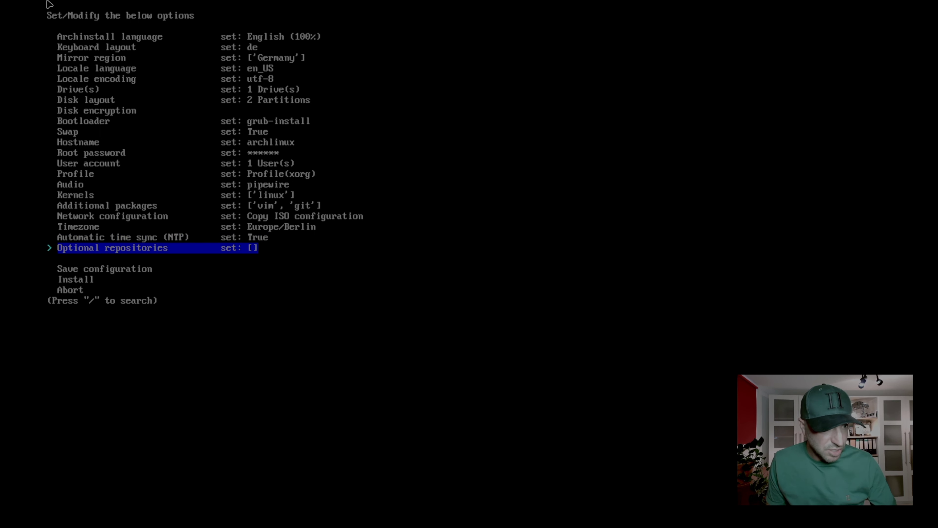
{"action": "key", "text": "Down"}
{"action": "key", "text": "Down"}
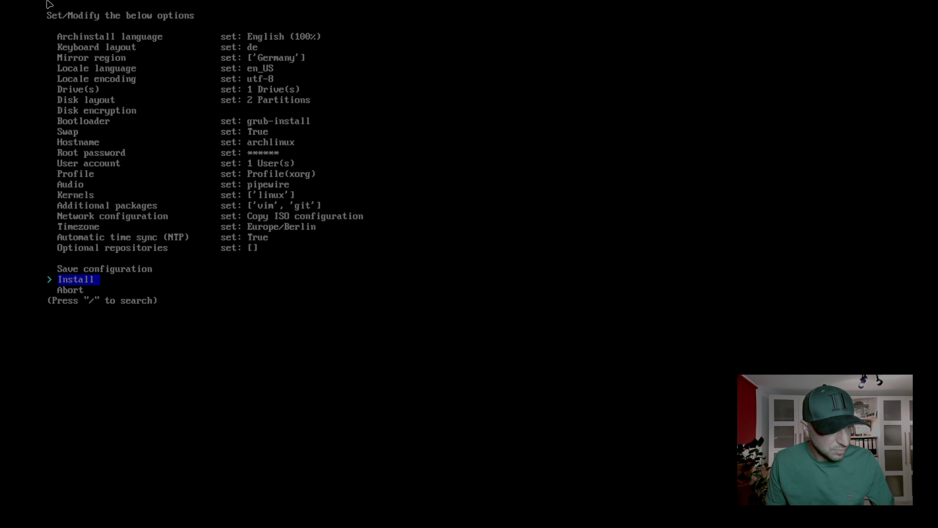
Start the installation and continue past the JSON configuration summary.
{"action": "key", "text": "Return"}
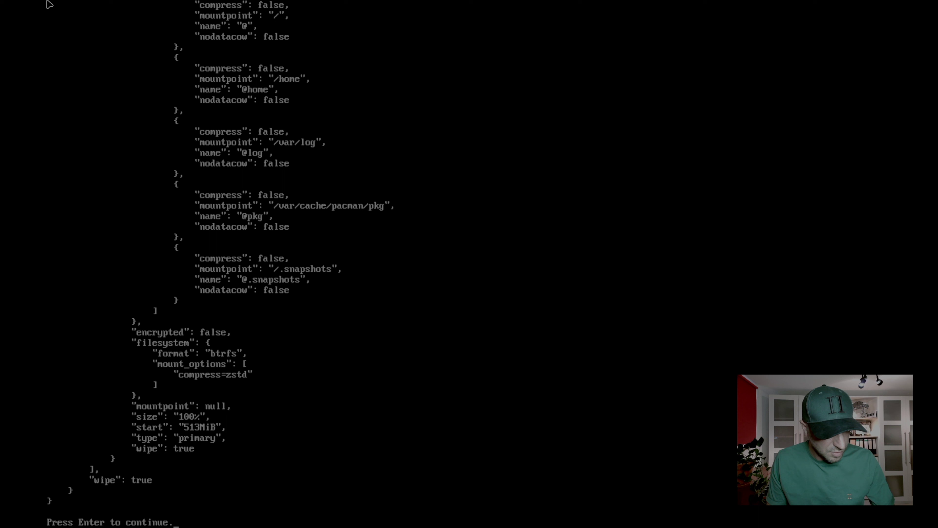
{"action": "key", "text": "Return"}
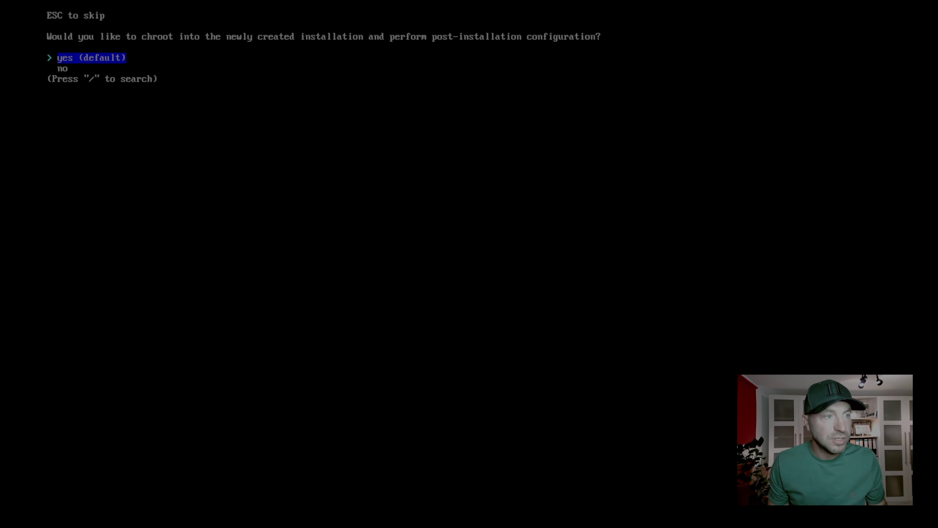
Decline the post-installation chroot and reboot into the installed Arch Linux.
{"action": "key", "text": "Down"}
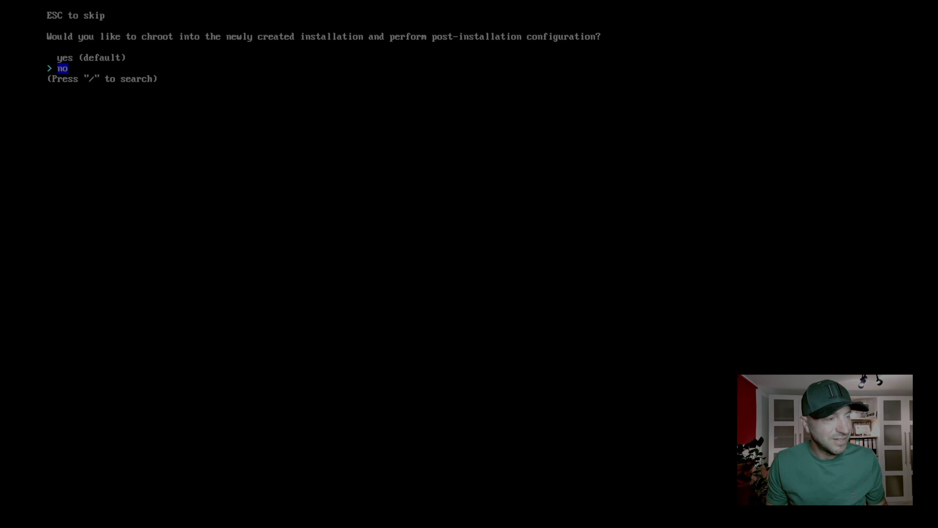
{"action": "key", "text": "Return"}
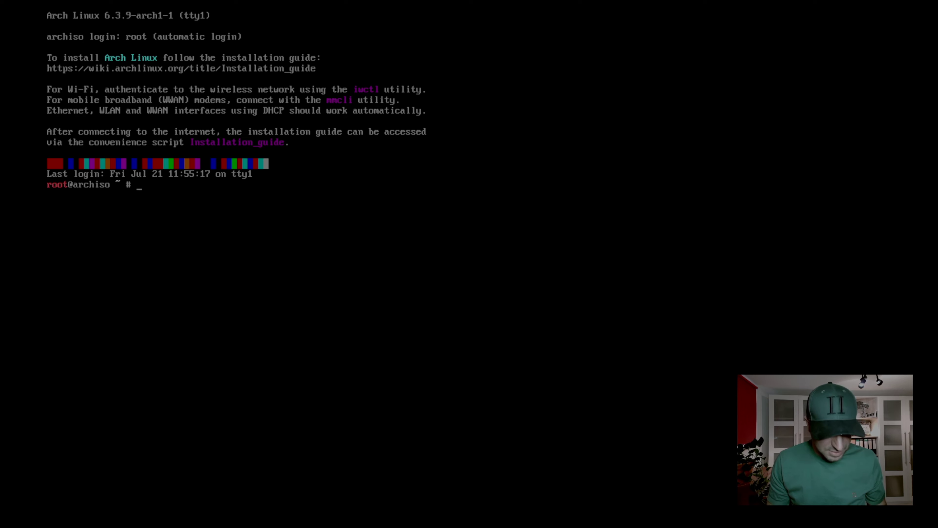
{"action": "type", "text": "reboot"}
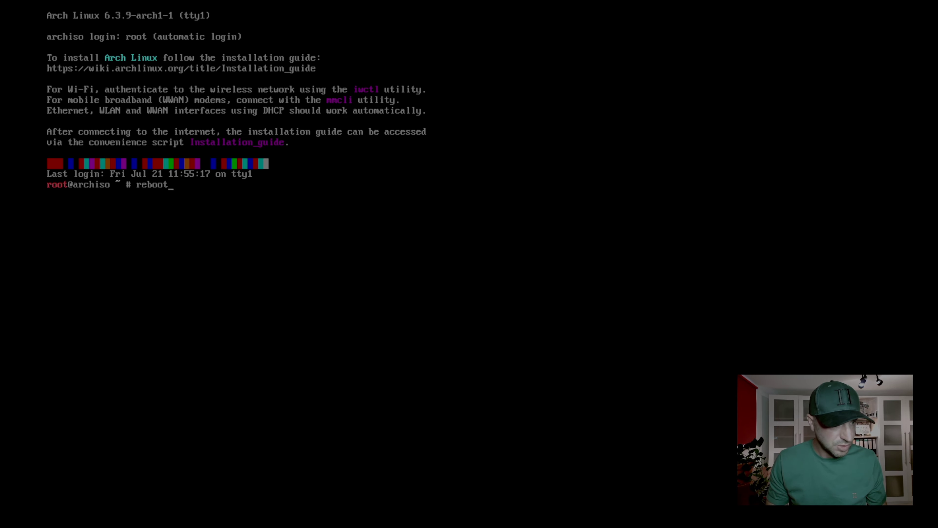
{"action": "key", "text": "Return"}
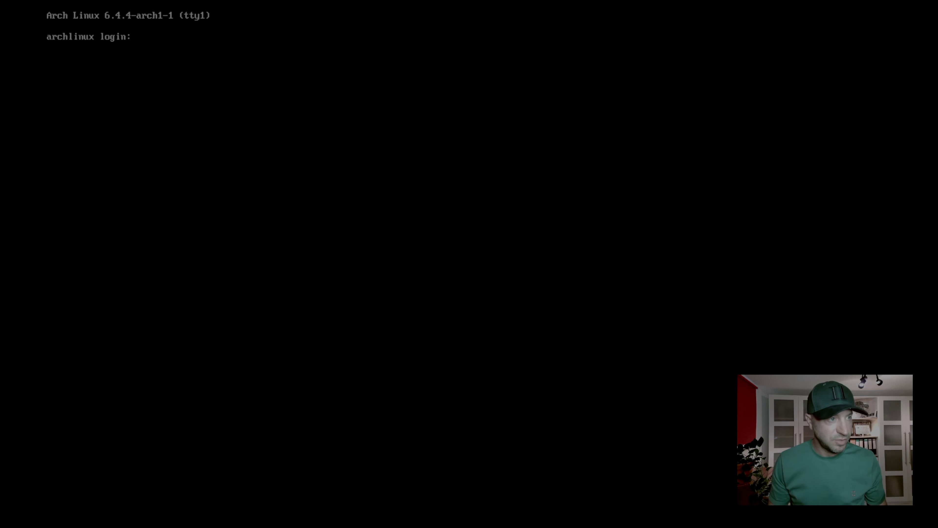
Log in with the user name and run sudo vim /etc/vconsole.conf.
{"action": "type", "text": "raabe"}
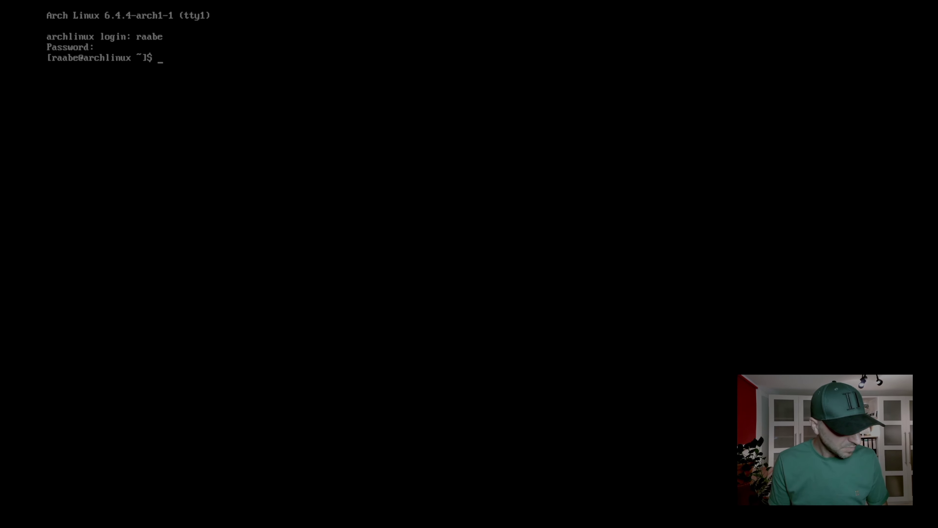
{"action": "type", "text": "sudo"}
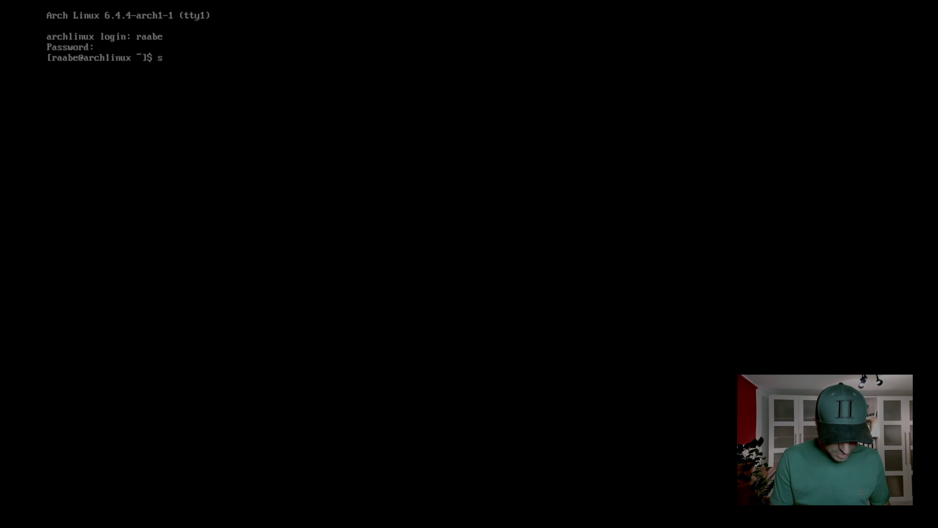
{"action": "type", "text": " /"}
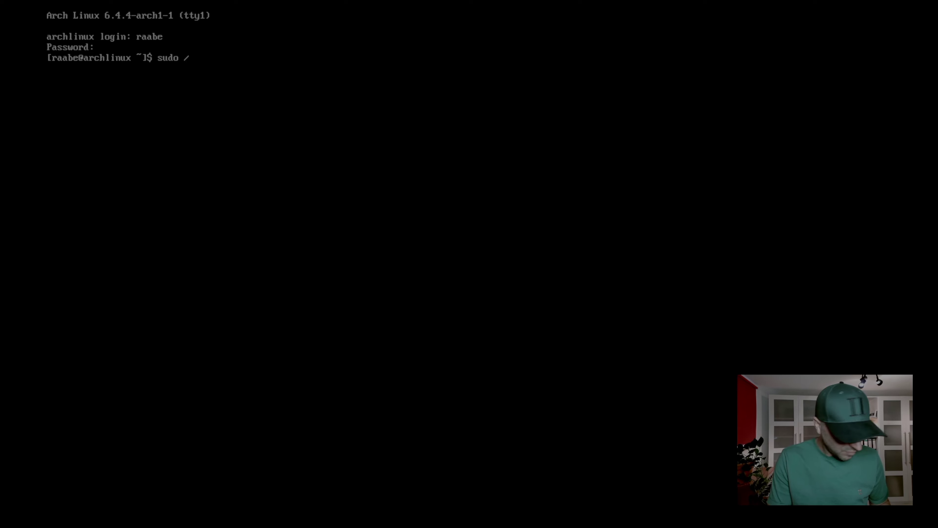
{"action": "key", "text": "BackSpace"}
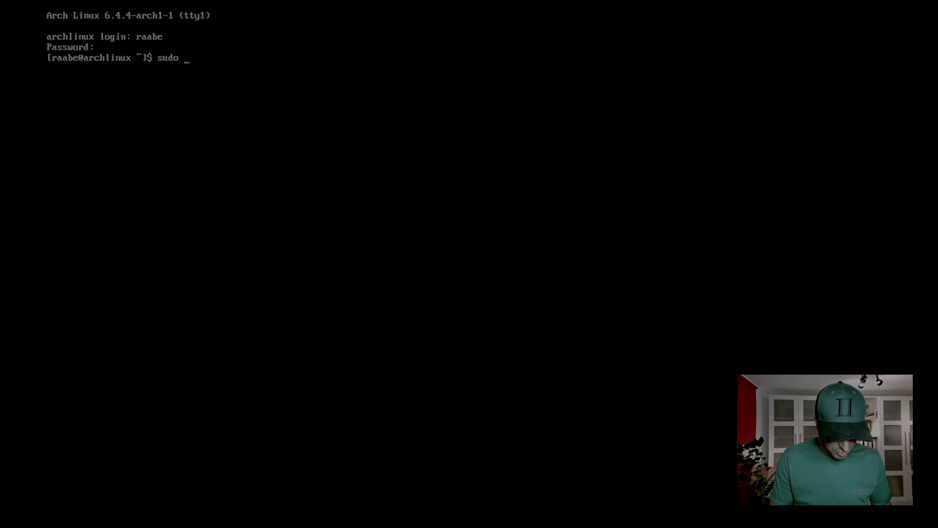
{"action": "type", "text": "vim /etc/"}
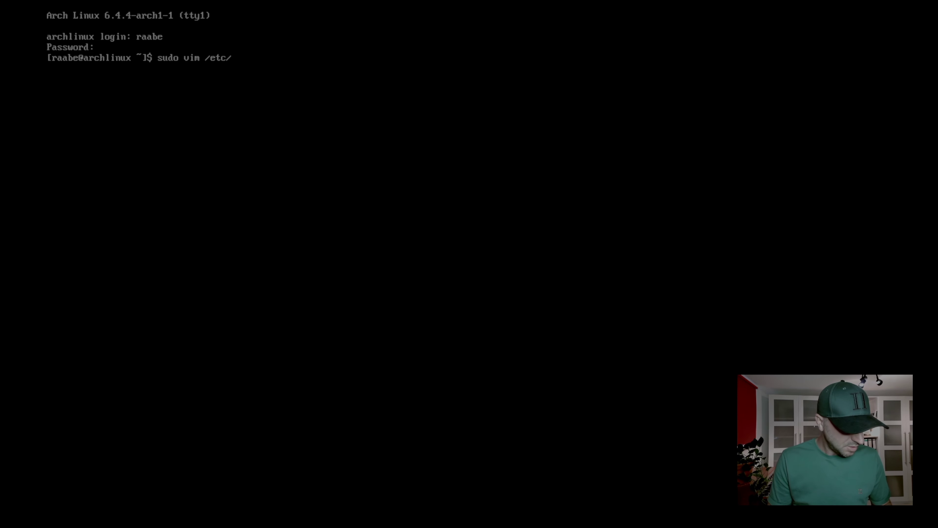
{"action": "type", "text": "vc"}
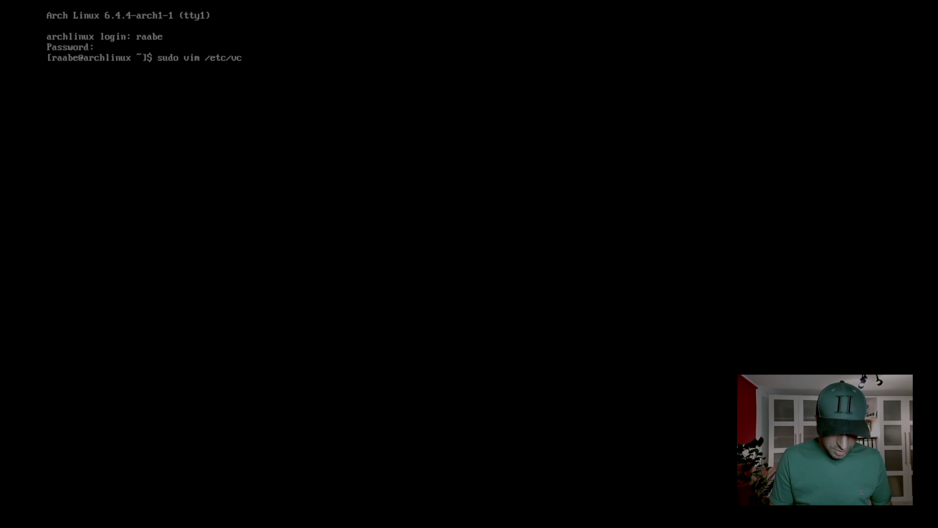
{"action": "key", "text": "Tab"}
{"action": "key", "text": "Return"}
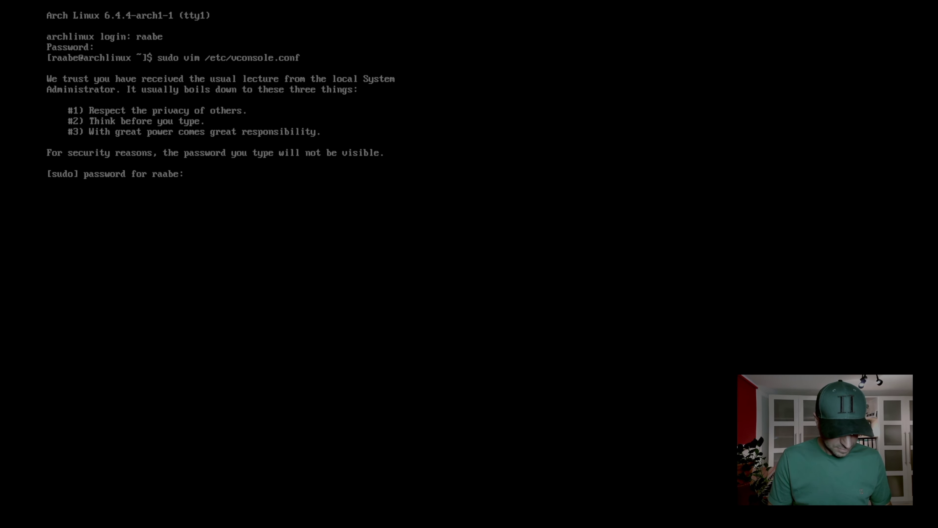
Authorize with the sudo password, append -latin1 to KEYMAP and XKBLAYOUT, and save with :wq.
{"action": "key", "text": "Return"}
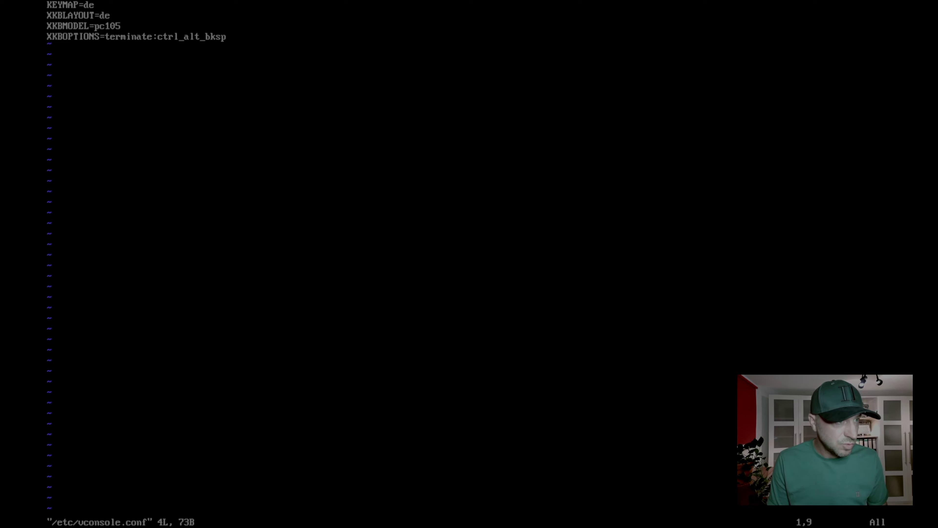
{"action": "type", "text": "i"}
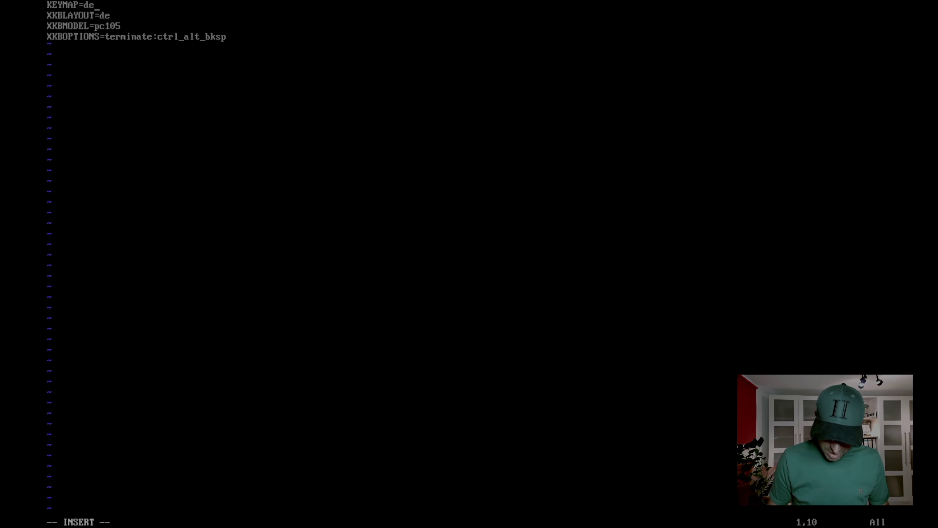
{"action": "type", "text": "-latin1"}
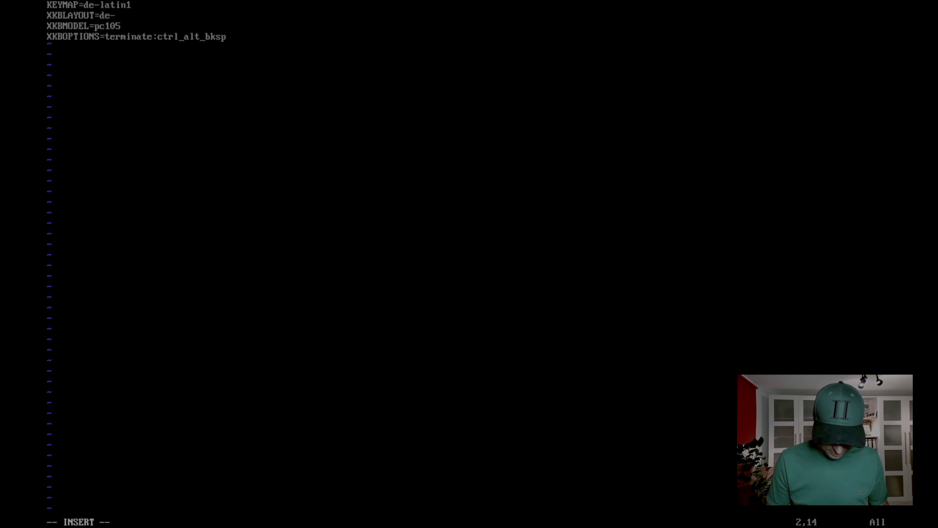
{"action": "type", "text": "latin1"}
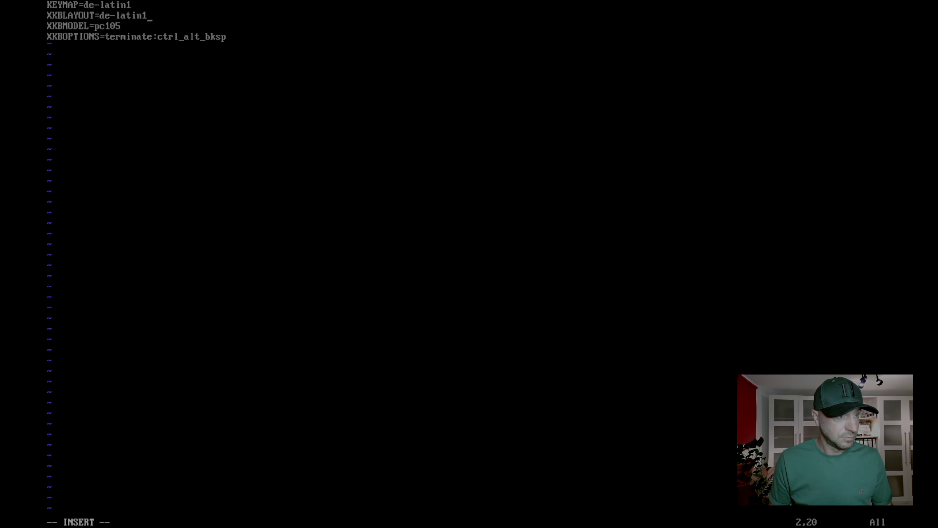
{"action": "key", "text": "Escape"}
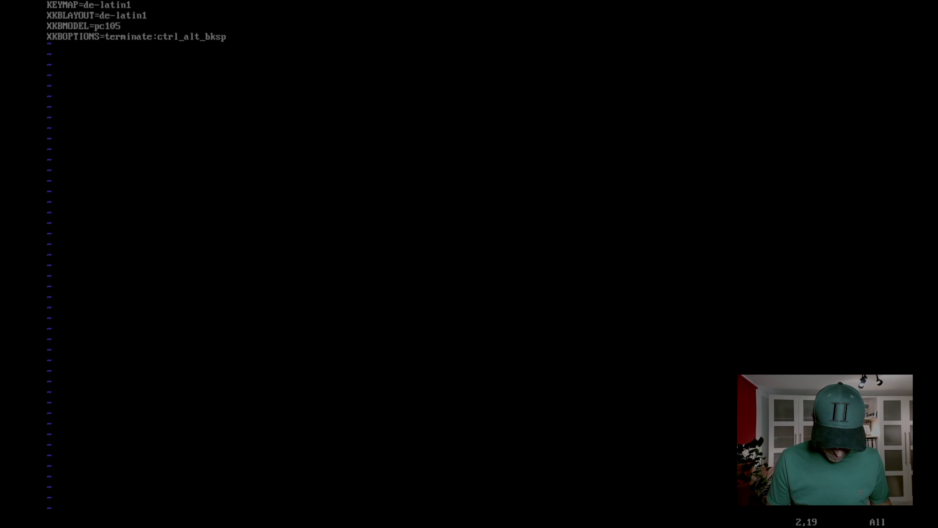
{"action": "type", "text": ":wq"}
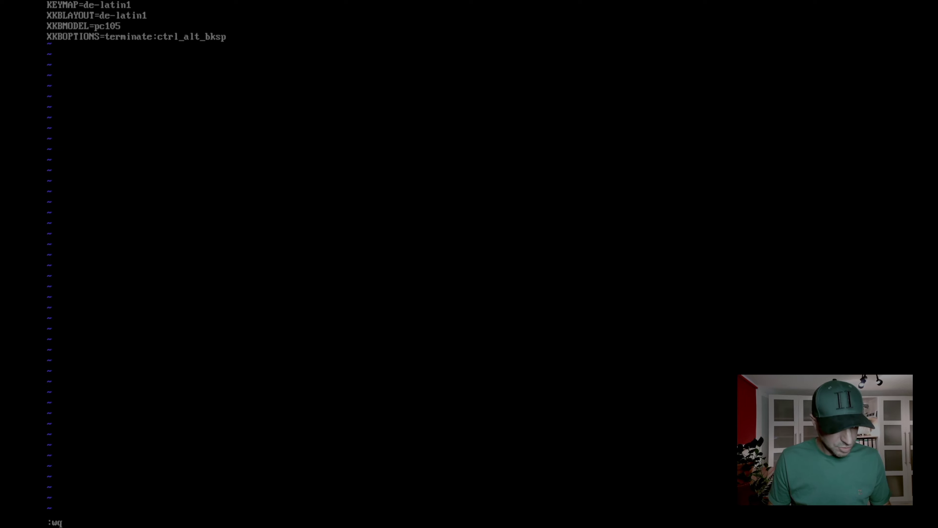
{"action": "key", "text": "Return"}
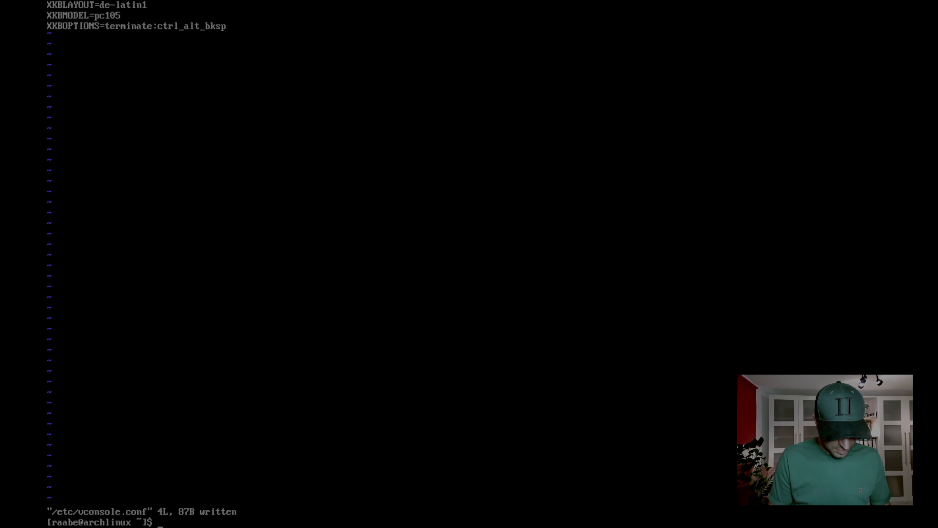
Log out with exit and log back in with the user name.
{"action": "type", "text": "exit"}
{"action": "key", "text": "Return"}
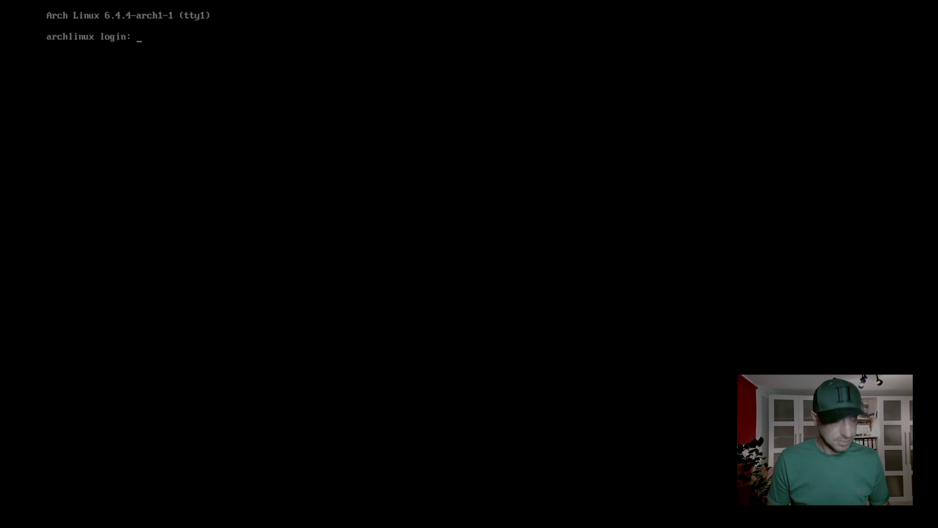
{"action": "type", "text": "raabe"}
{"action": "key", "text": "BackSpace"}
{"action": "key", "text": "BackSpace"}
{"action": "key", "text": "BackSpace"}
{"action": "key", "text": "BackSpace"}
{"action": "key", "text": "BackSpace"}
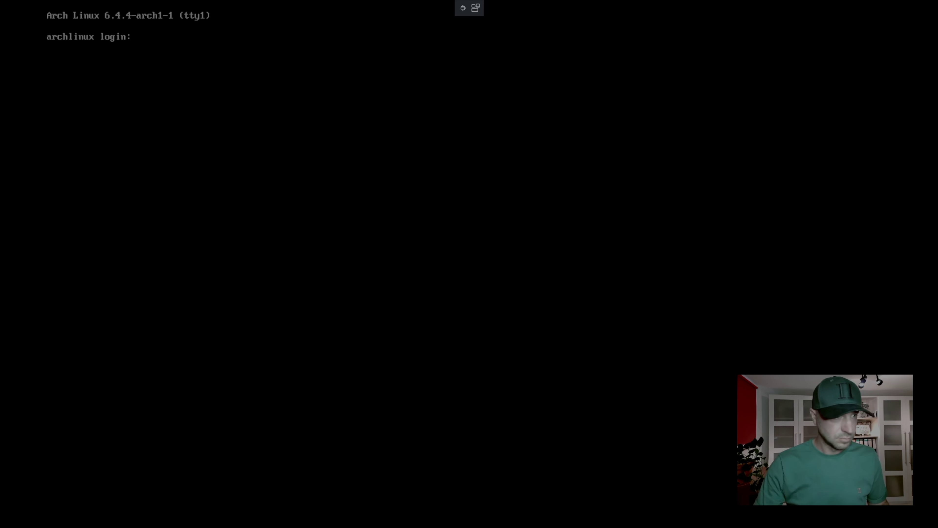
{"action": "type", "text": "raabe"}
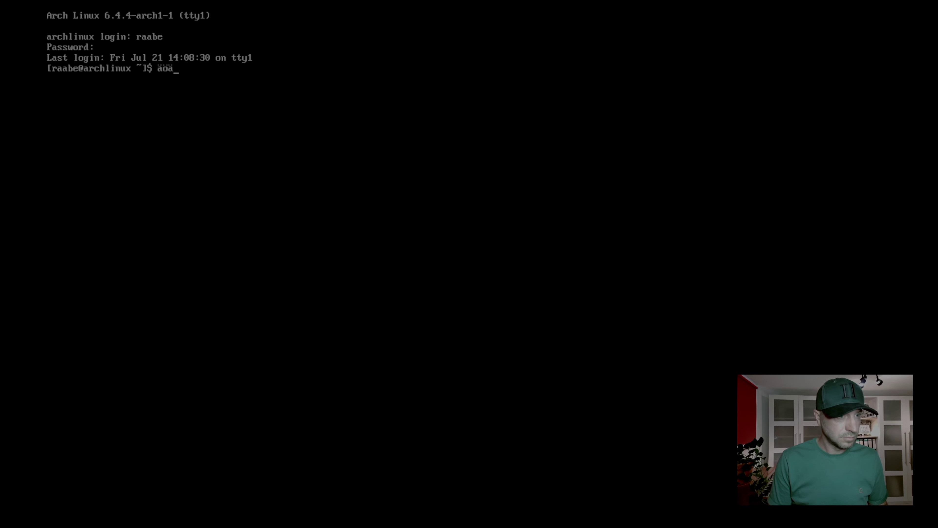
Type test umlauts like äöü at the prompt, then clear the line.
{"action": "key", "text": "BackSpace"}
{"action": "key", "text": "BackSpace"}
{"action": "key", "text": "BackSpace"}
{"action": "key", "text": "BackSpace"}
{"action": "type", "text": "äööäöüöäöü"}
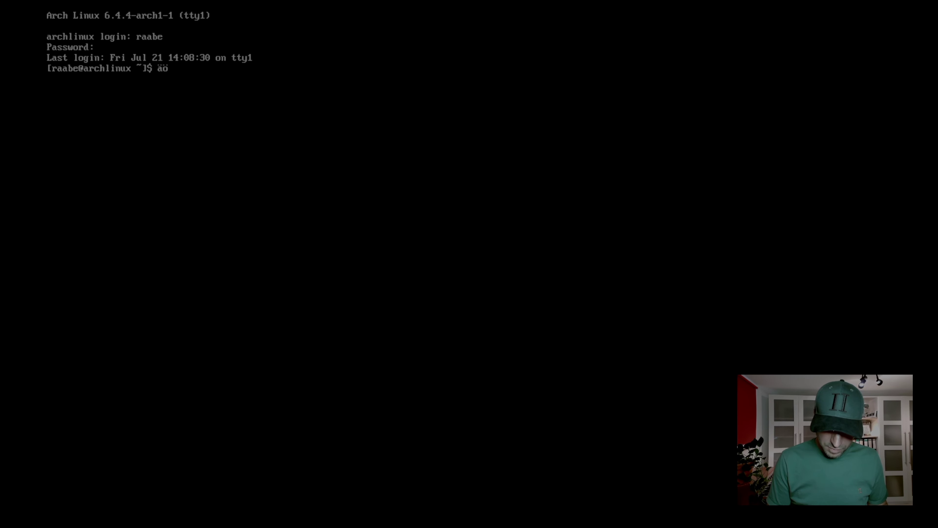
{"action": "type", "text": "ö"}
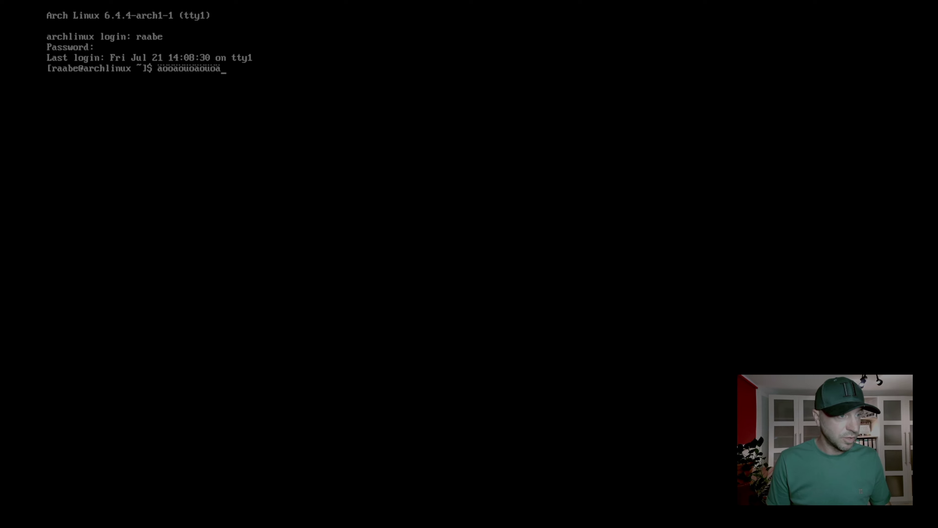
{"action": "key", "text": "BackSpace"}
{"action": "key", "text": "BackSpace"}
{"action": "key", "text": "BackSpace"}
{"action": "key", "text": "BackSpace"}
{"action": "key", "text": "BackSpace"}
{"action": "key", "text": "BackSpace"}
{"action": "key", "text": "BackSpace"}
{"action": "key", "text": "BackSpace"}
{"action": "key", "text": "BackSpace"}
{"action": "key", "text": "BackSpace"}
{"action": "key", "text": "BackSpace"}
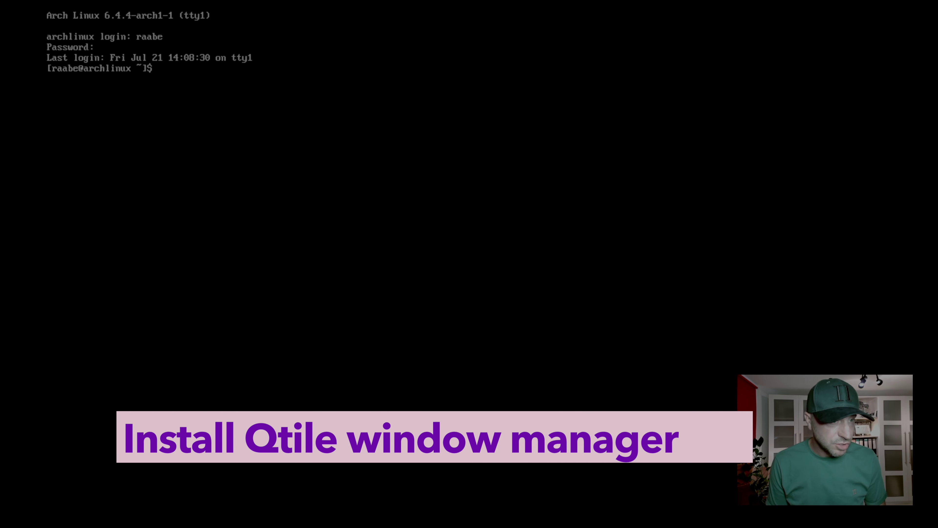
Run sudo pacman -S for alacritty, scrot, nitrogen, picom, slock, rofi, dunst, thunar, mousepad, polybar, breeze, breeze-gtk, qtile.
{"action": "type", "text": "pa"}
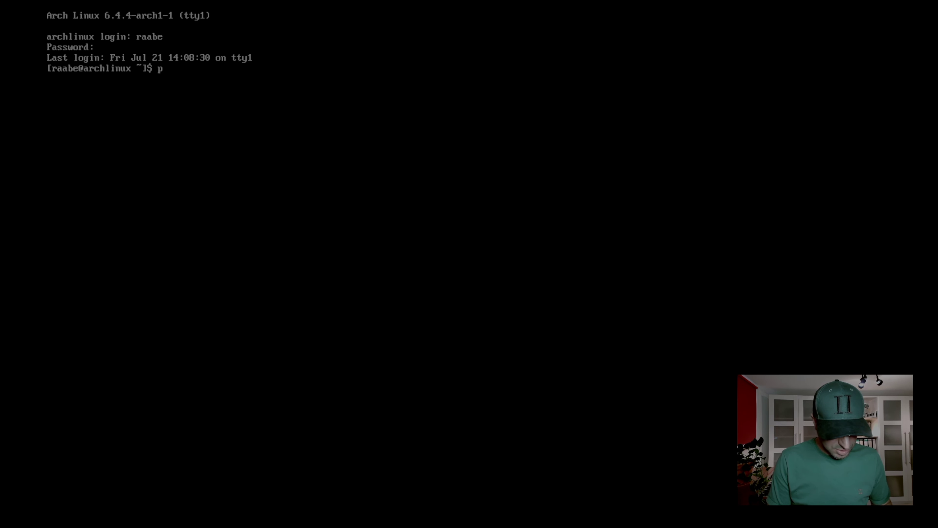
{"action": "key", "text": "BackSpace"}
{"action": "key", "text": "BackSpace"}
{"action": "type", "text": "sudo pacman"}
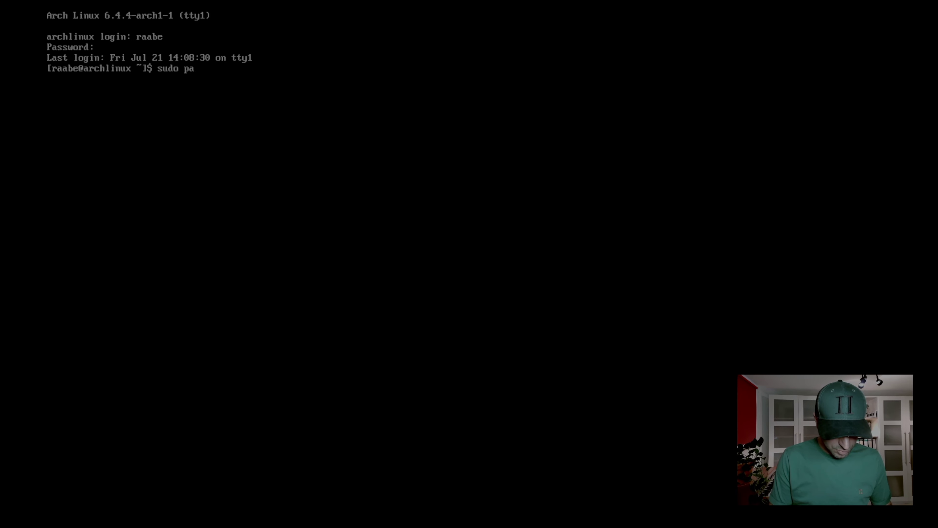
{"action": "type", "text": "S"}
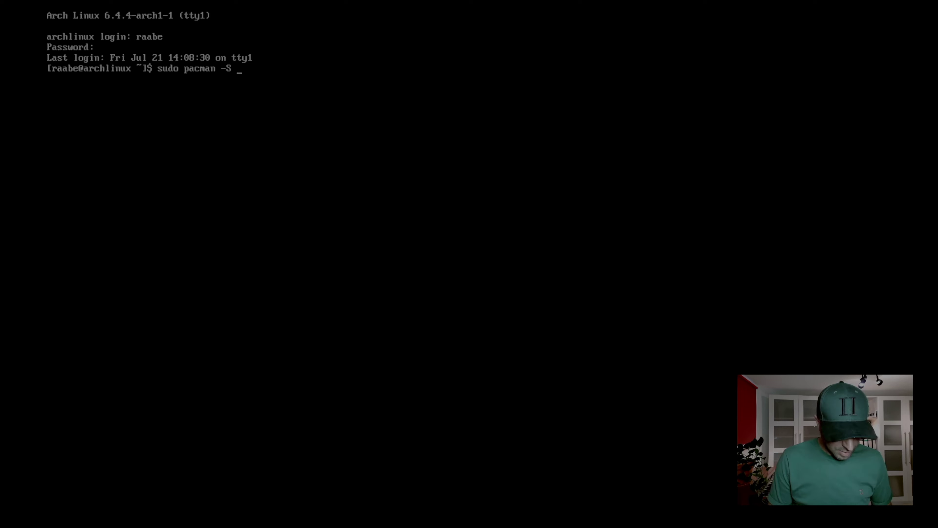
{"action": "type", "text": " alacritt"}
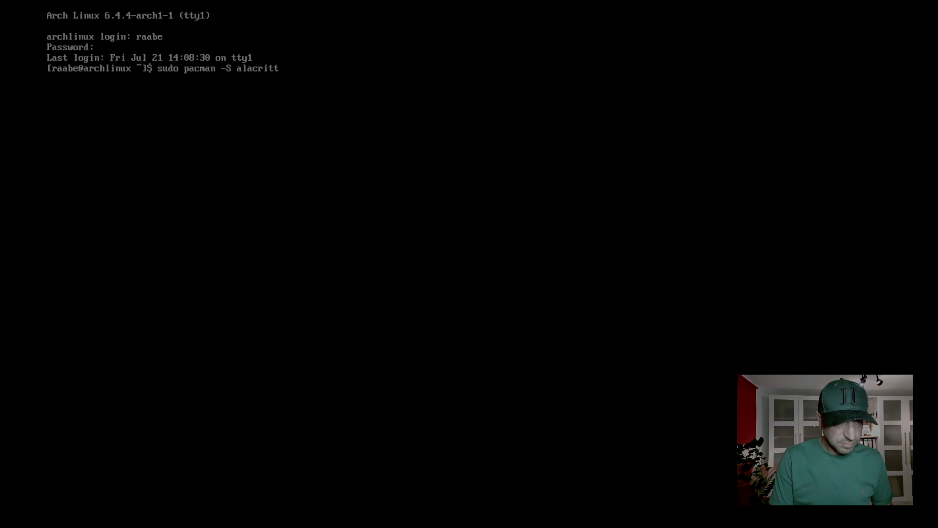
{"action": "type", "text": "y"}
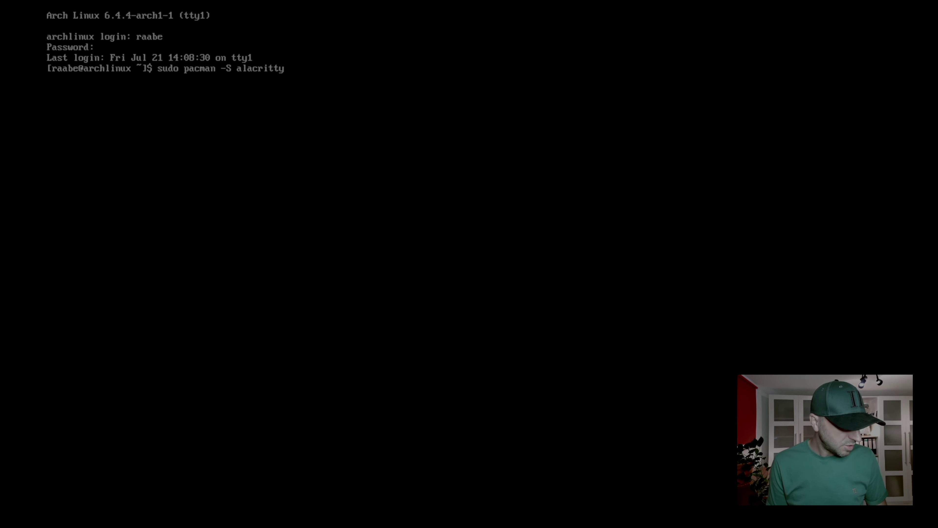
{"action": "type", "text": " scr"}
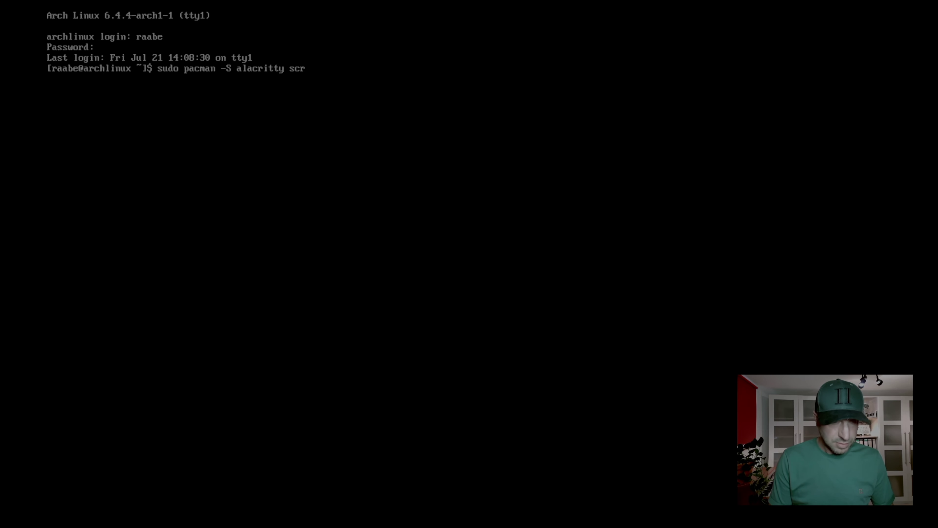
{"action": "type", "text": "ot"}
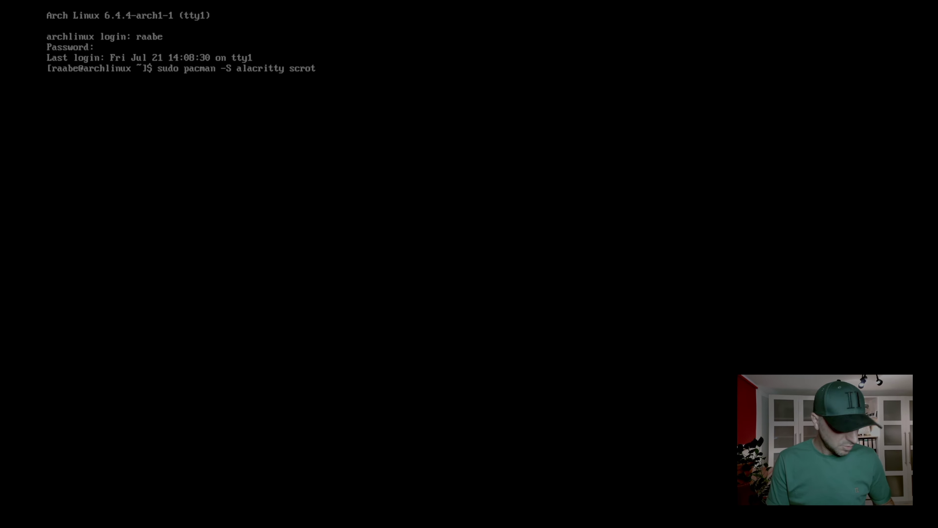
{"action": "type", "text": " nitrogen"}
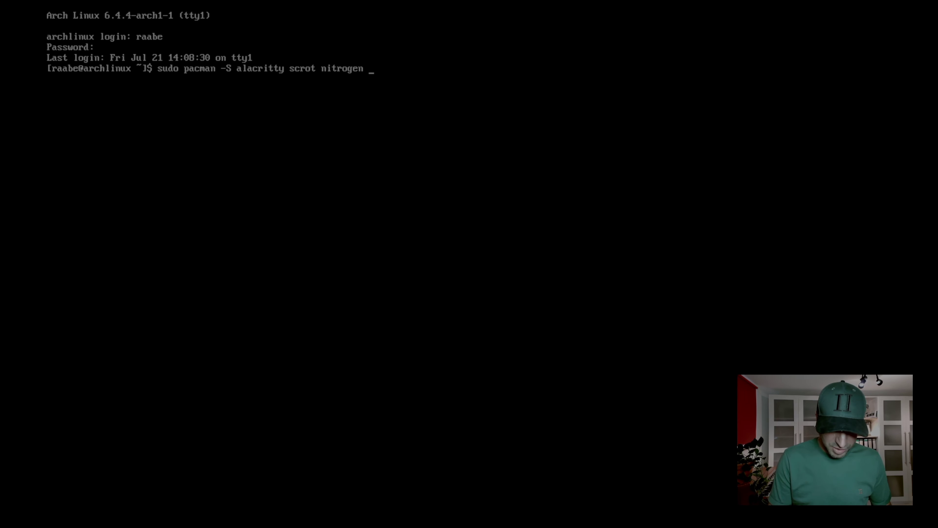
{"action": "type", "text": " picom"}
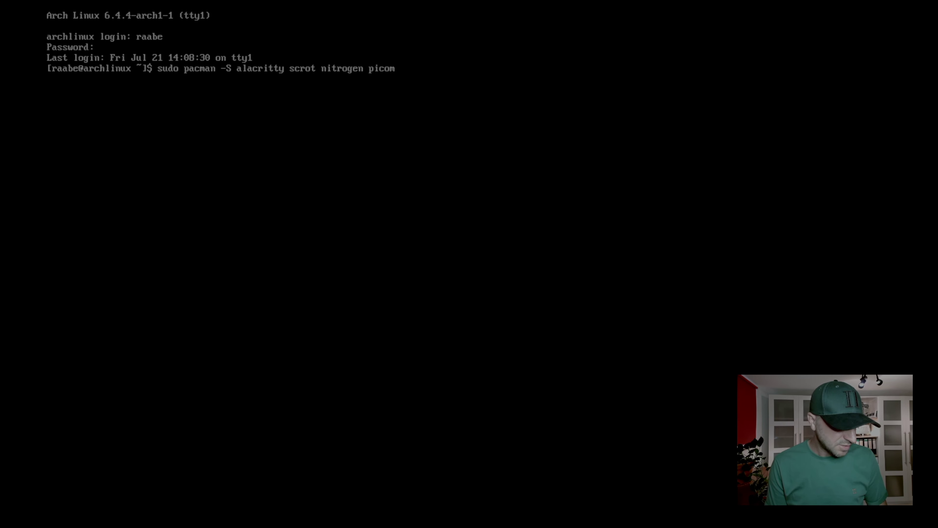
{"action": "type", "text": " slock"}
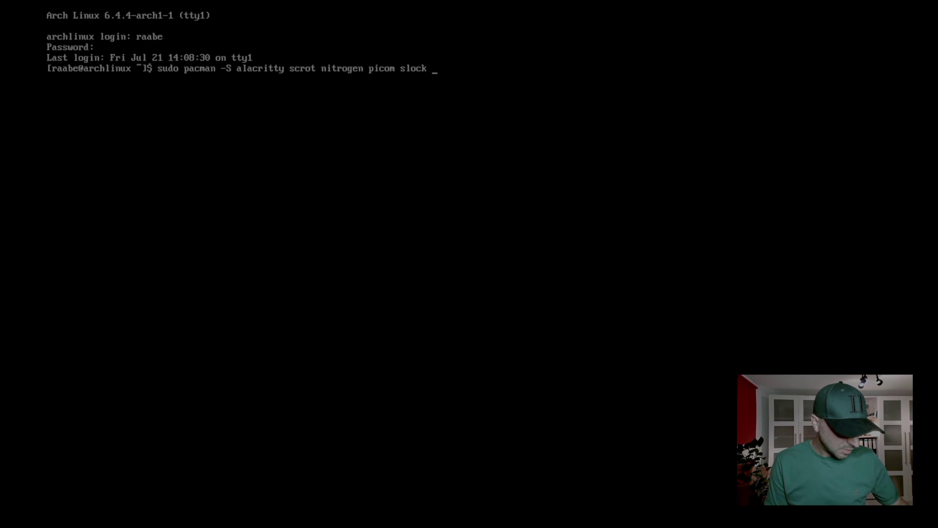
{"action": "type", "text": "rofi"}
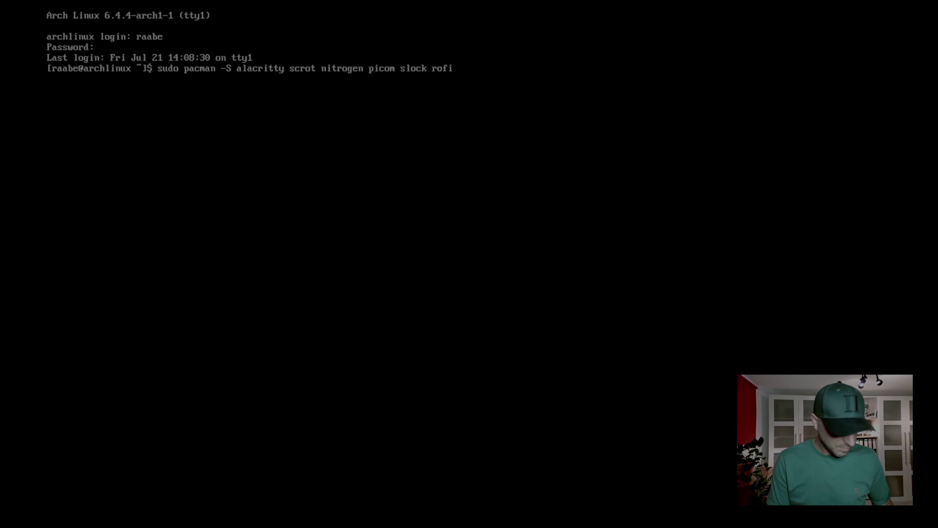
{"action": "type", "text": " dunst"}
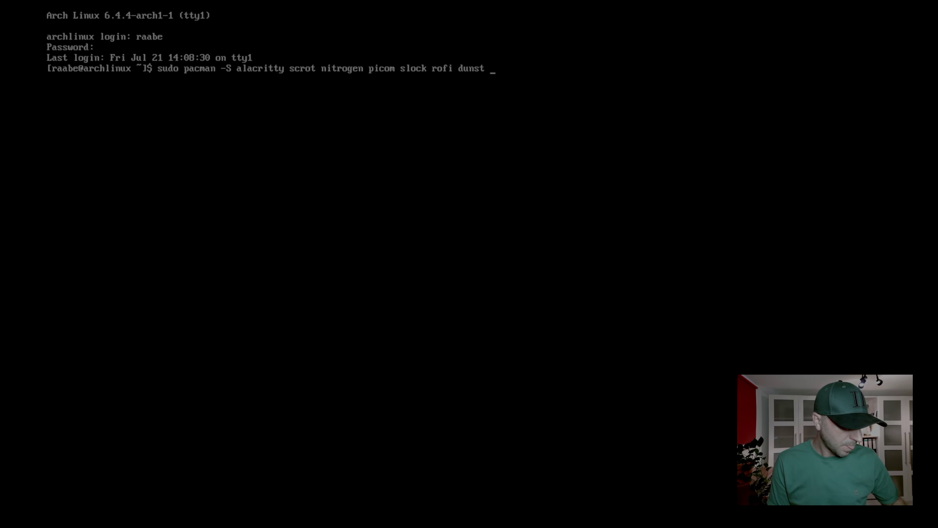
{"action": "type", "text": "thunar"}
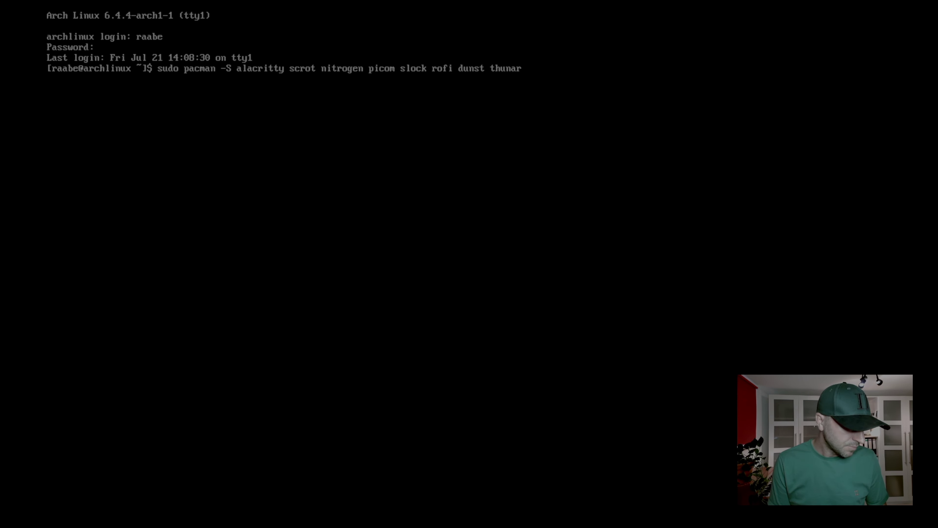
{"action": "type", "text": "mousepad "}
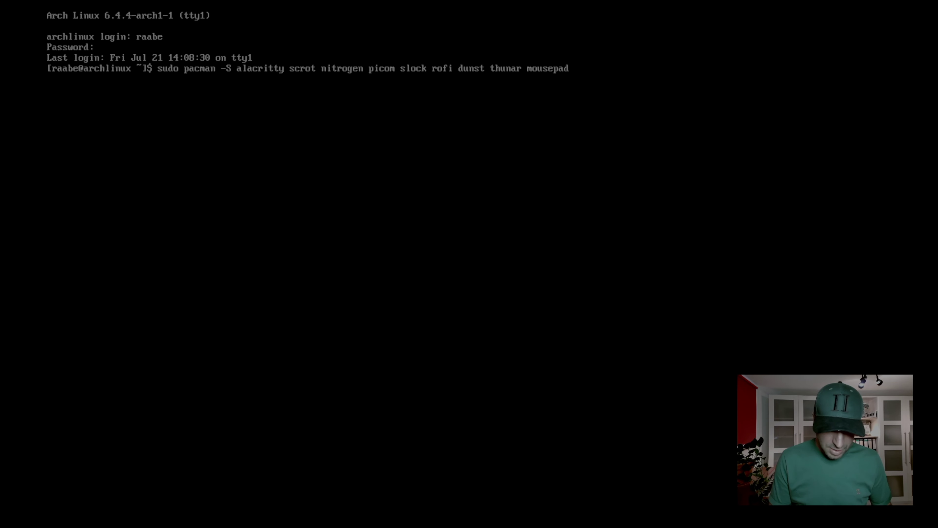
{"action": "type", "text": "polybar"}
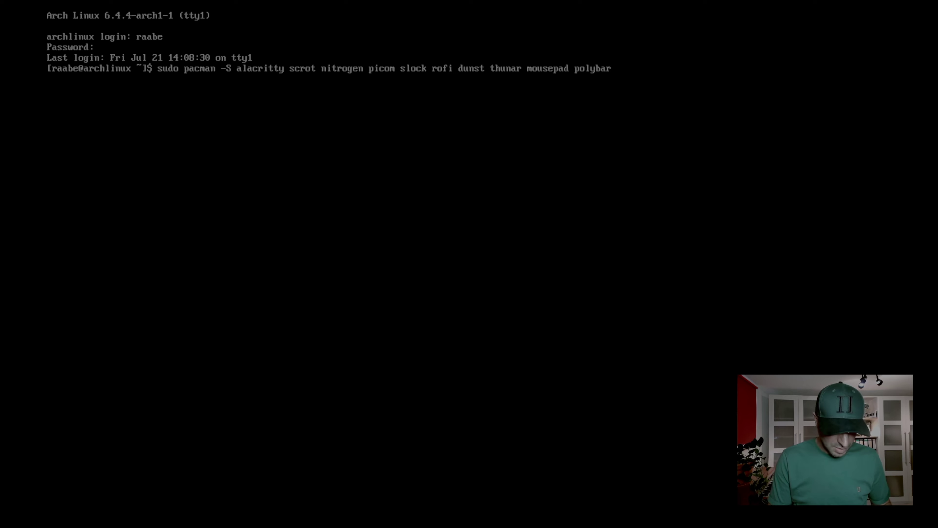
{"action": "type", "text": "breeze"}
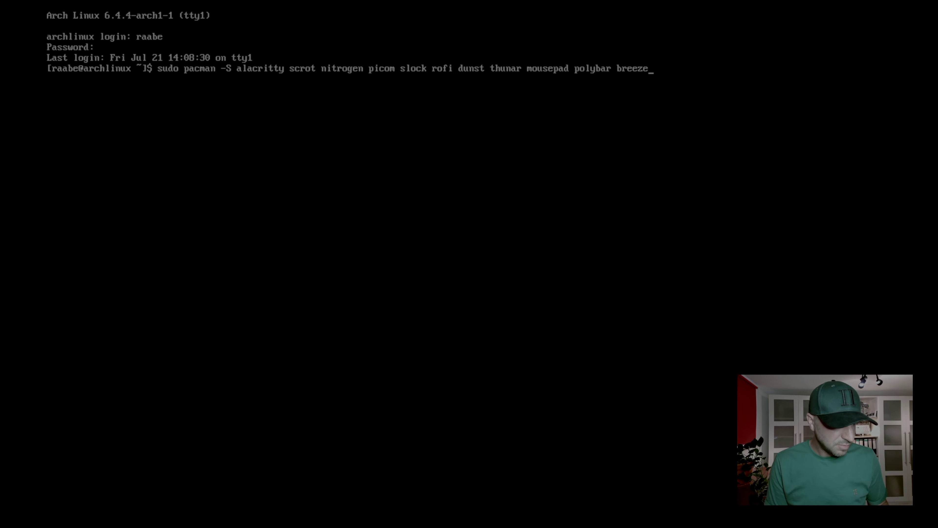
{"action": "type", "text": " breeze"}
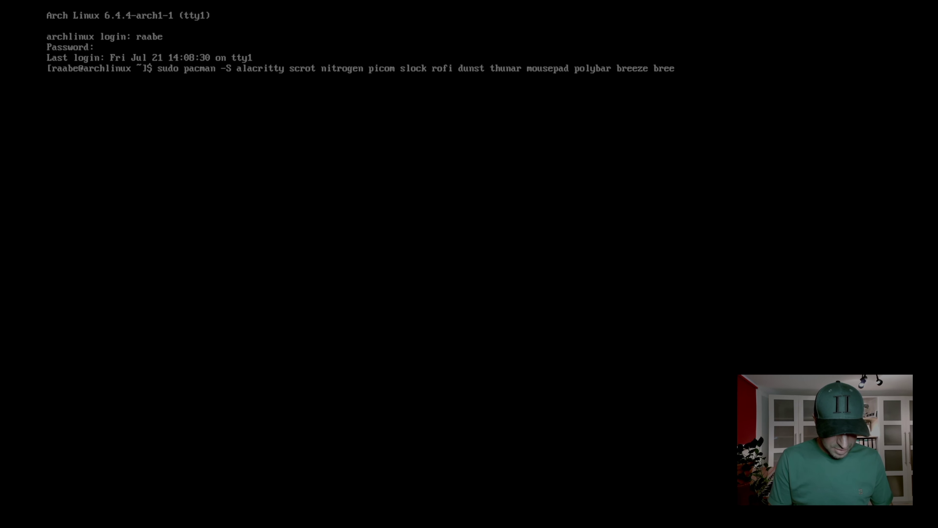
{"action": "type", "text": "-gtk "}
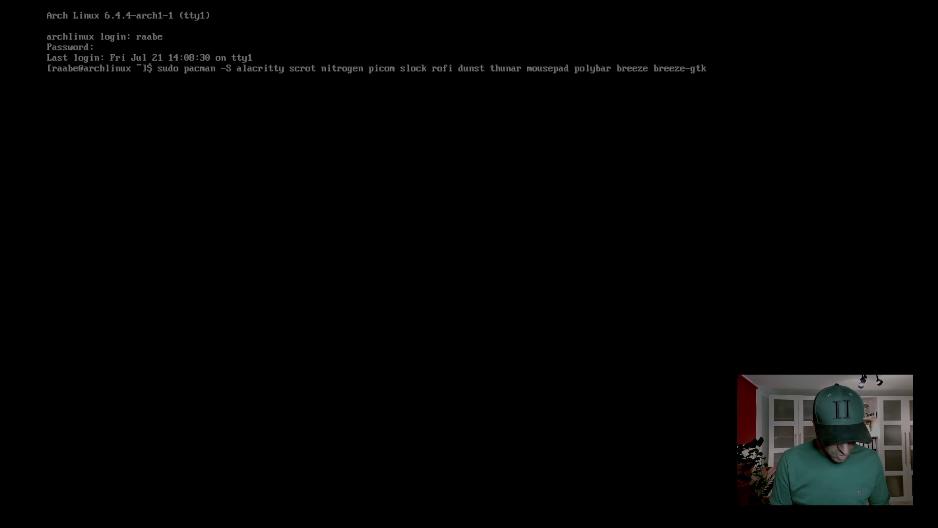
{"action": "type", "text": "qtile"}
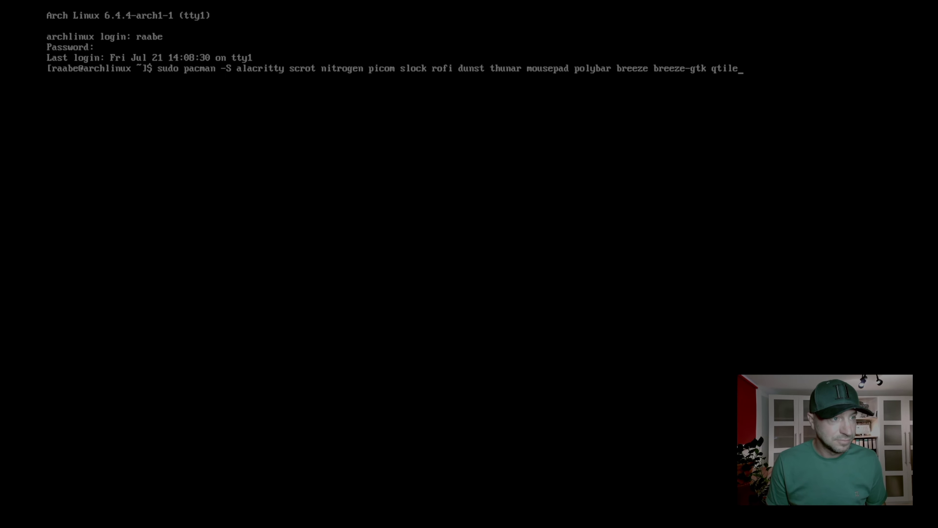
{"action": "key", "text": "Return"}
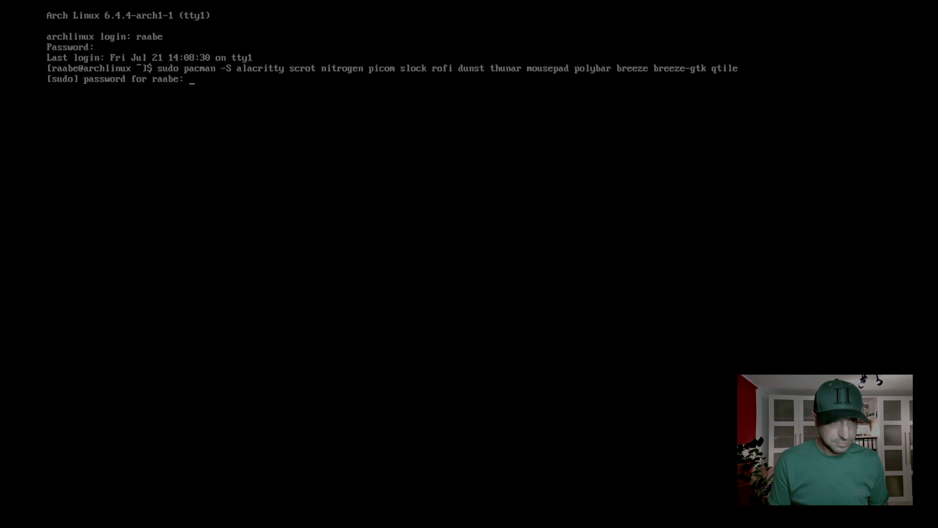
Submit the sudo password to authorize the desktop package installation.
{"action": "key", "text": "Return"}
{"action": "key", "text": "Return"}
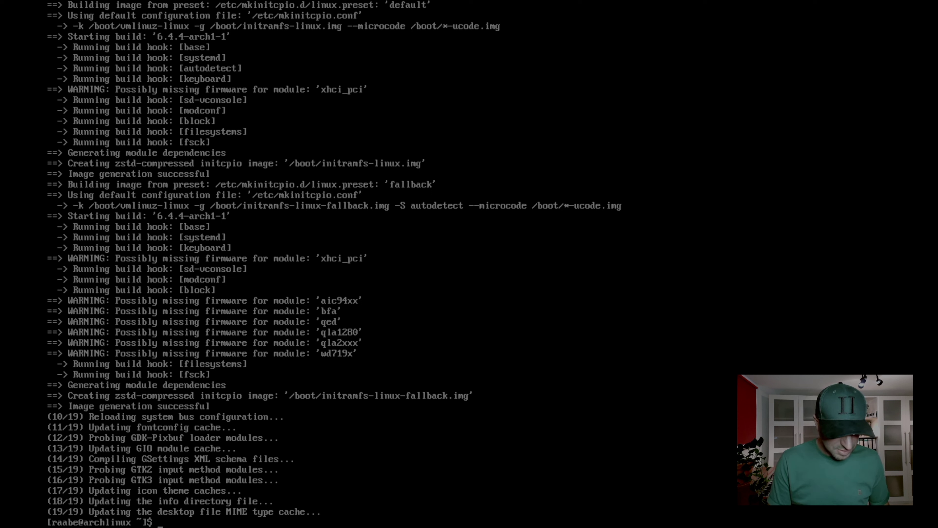
Write exec qtile start into a new ~/.xinitrc in vim and save it.
{"action": "type", "text": "vim"}
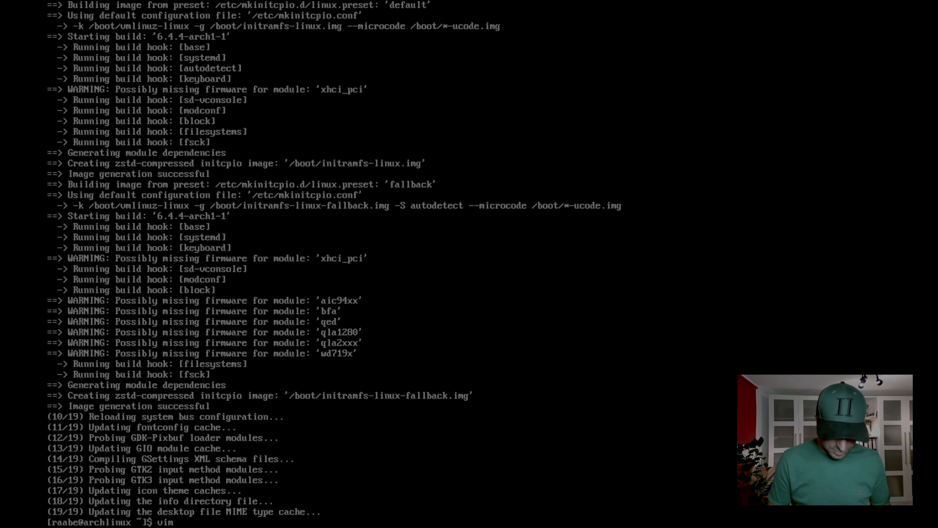
{"action": "type", "text": " ."}
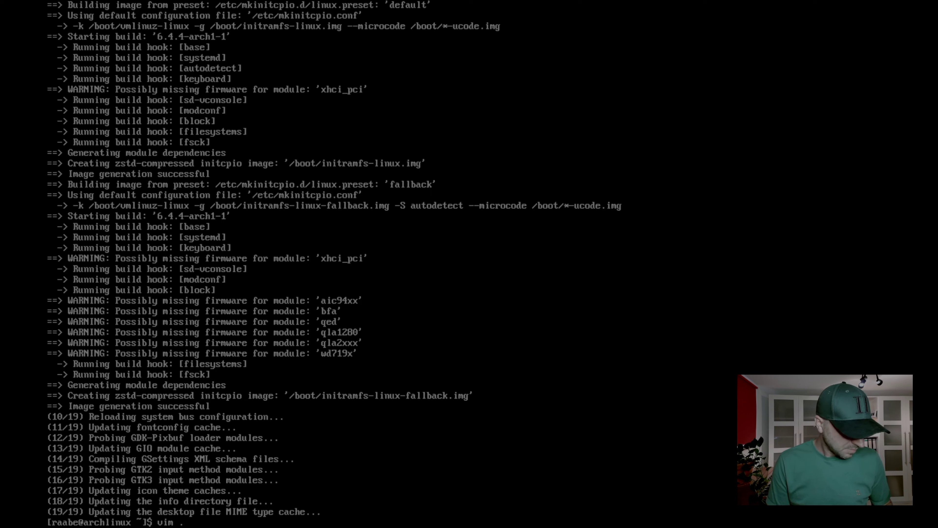
{"action": "type", "text": "xinitrc"}
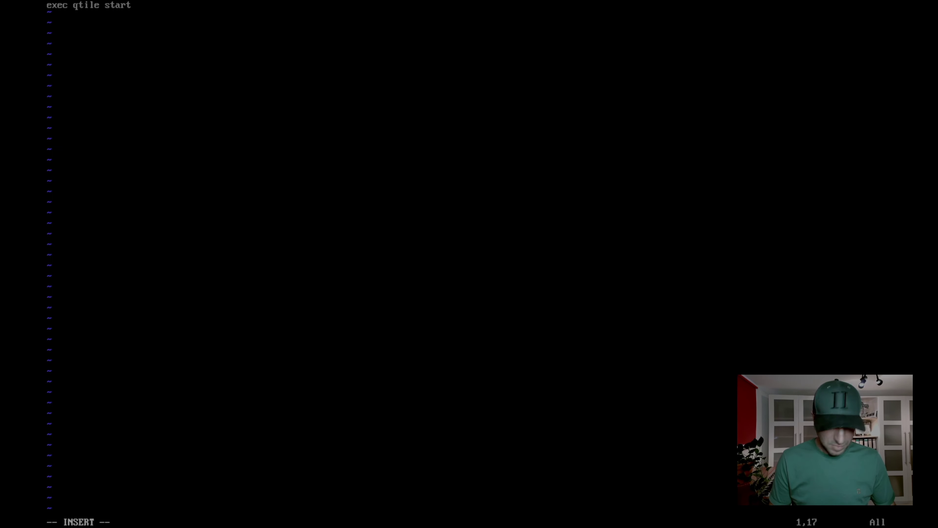
{"action": "key", "text": "Escape"}
{"action": "type", "text": ":wq"}
{"action": "key", "text": "Return"}
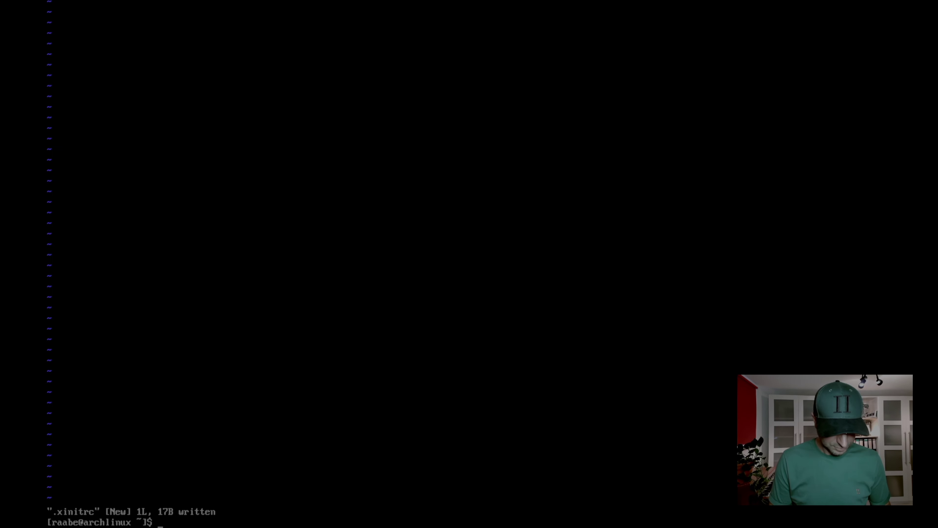